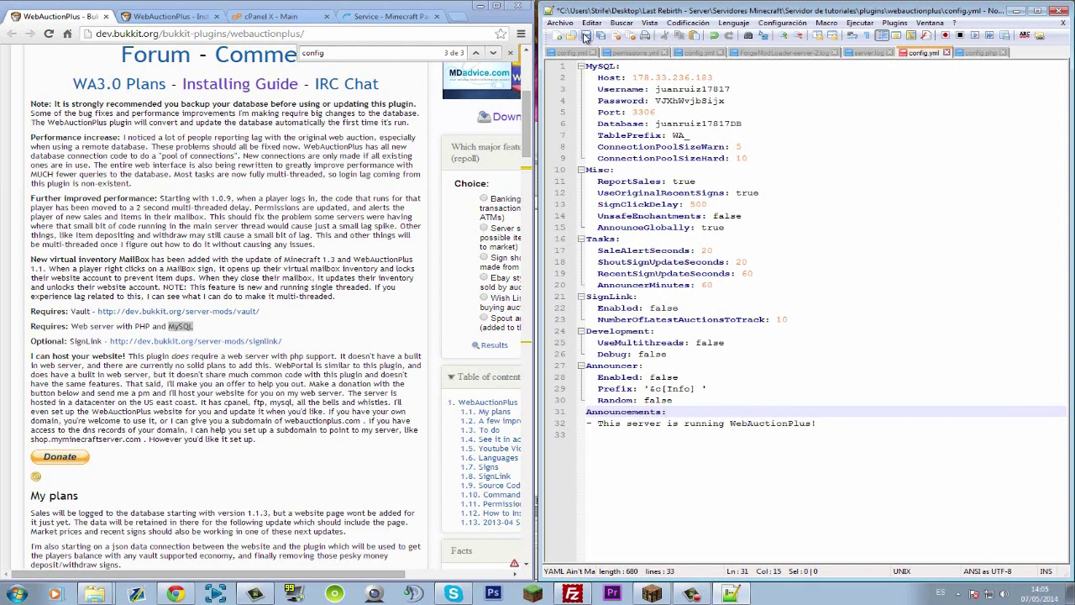
Step: Check the MySQL section of WebAuctionPlus's config.yml, close the file, and return to the server's plugins folder
{"action": "mouse_move", "coordinate": [598, 74]}
{"action": "left_mouse_down"}
{"action": "mouse_move", "coordinate": [731, 150]}
{"action": "mouse_move", "coordinate": [791, 164]}
{"action": "mouse_move", "coordinate": [588, 77]}
{"action": "left_mouse_up"}
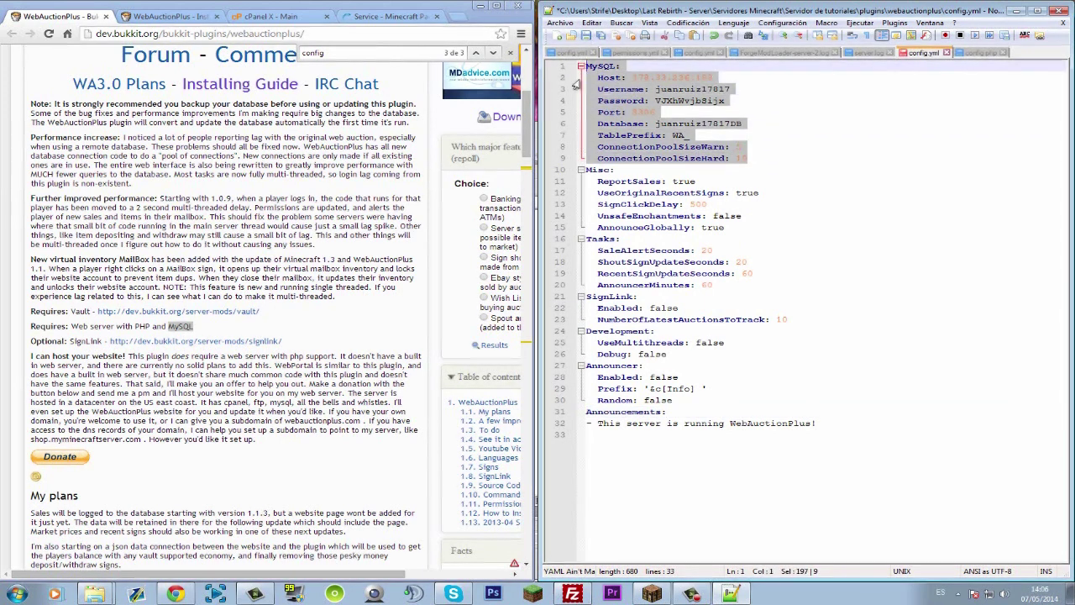
{"action": "left_click", "coordinate": [641, 112]}
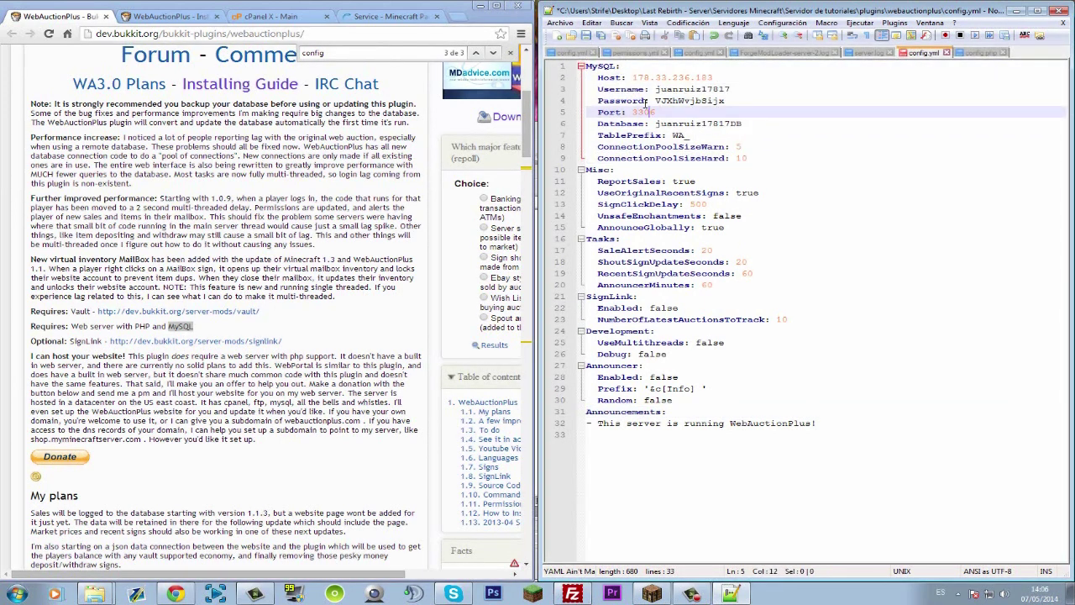
{"action": "left_click", "coordinate": [1059, 11]}
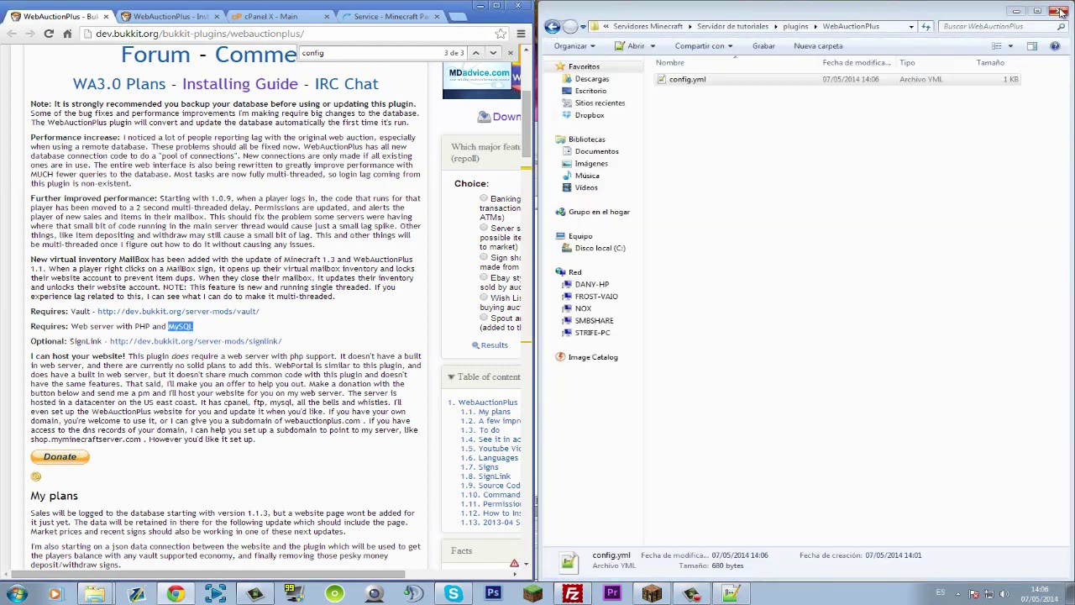
{"action": "left_click", "coordinate": [552, 26]}
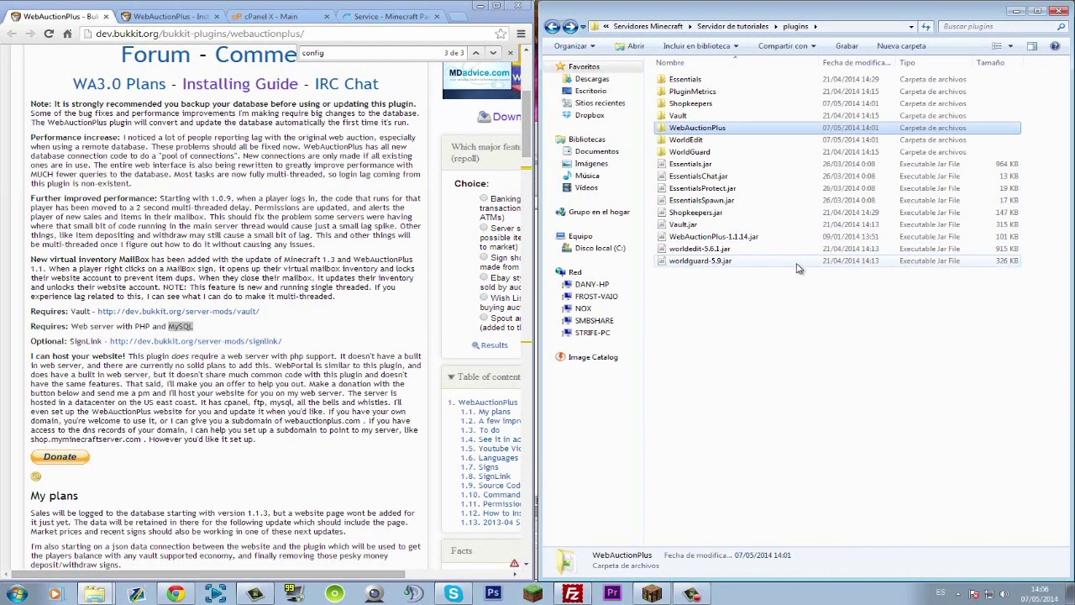
{"action": "left_click", "coordinate": [552, 26]}
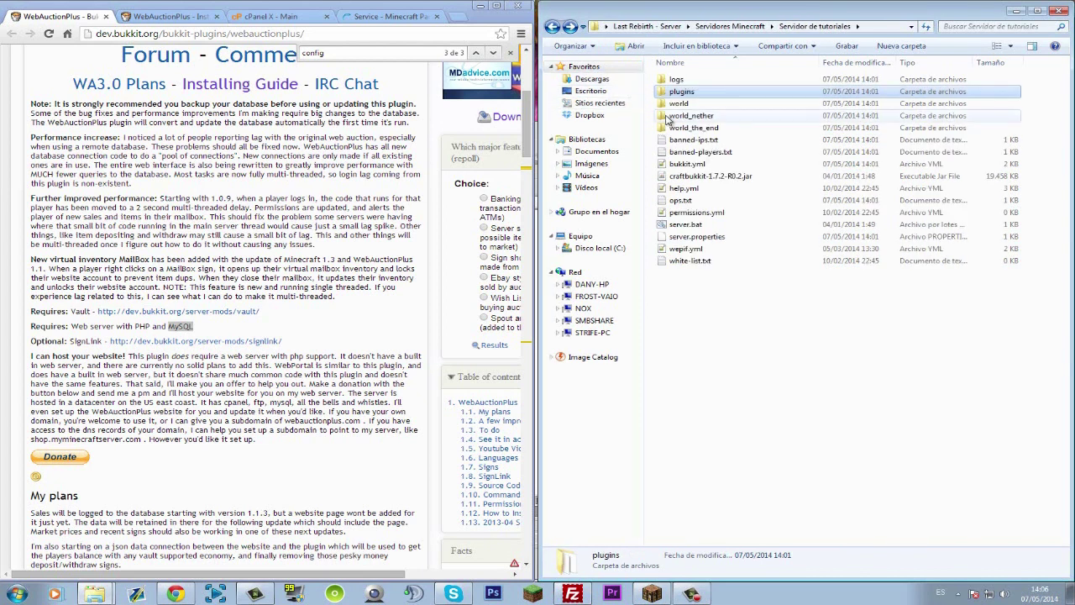
{"action": "double_click", "coordinate": [682, 92]}
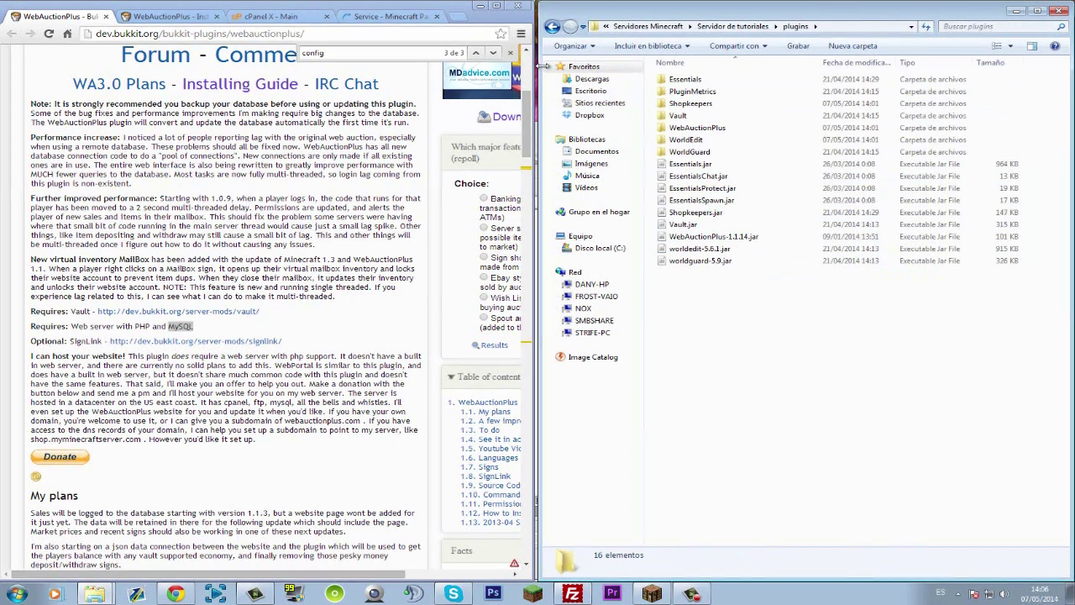
Step: Review the MySQL information on the Minecraft service page and the main domain in cPanel's statistics
{"action": "left_click", "coordinate": [387, 17]}
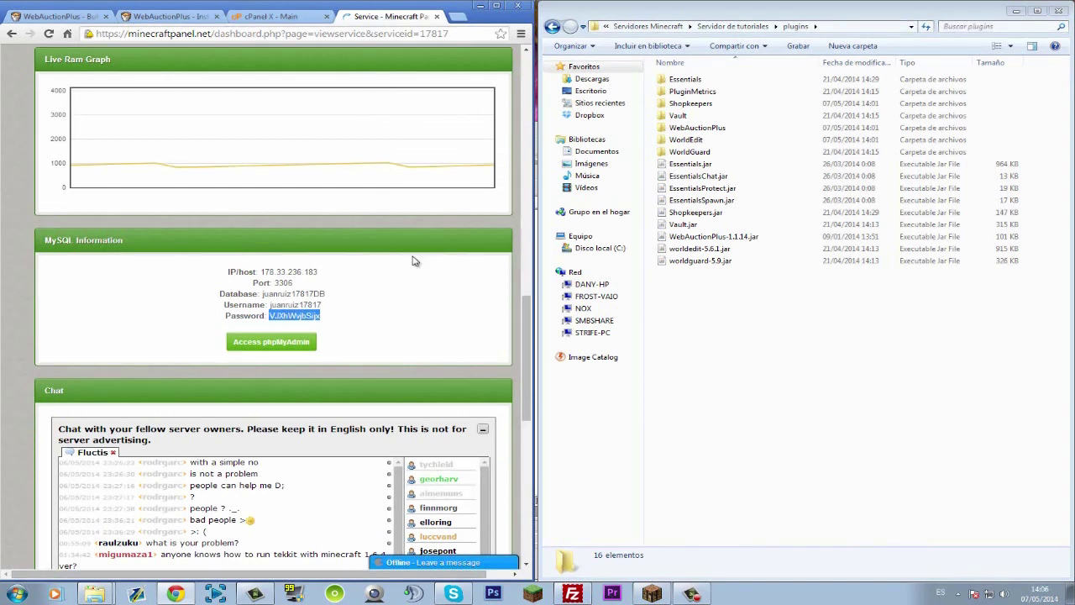
{"action": "left_click", "coordinate": [270, 20]}
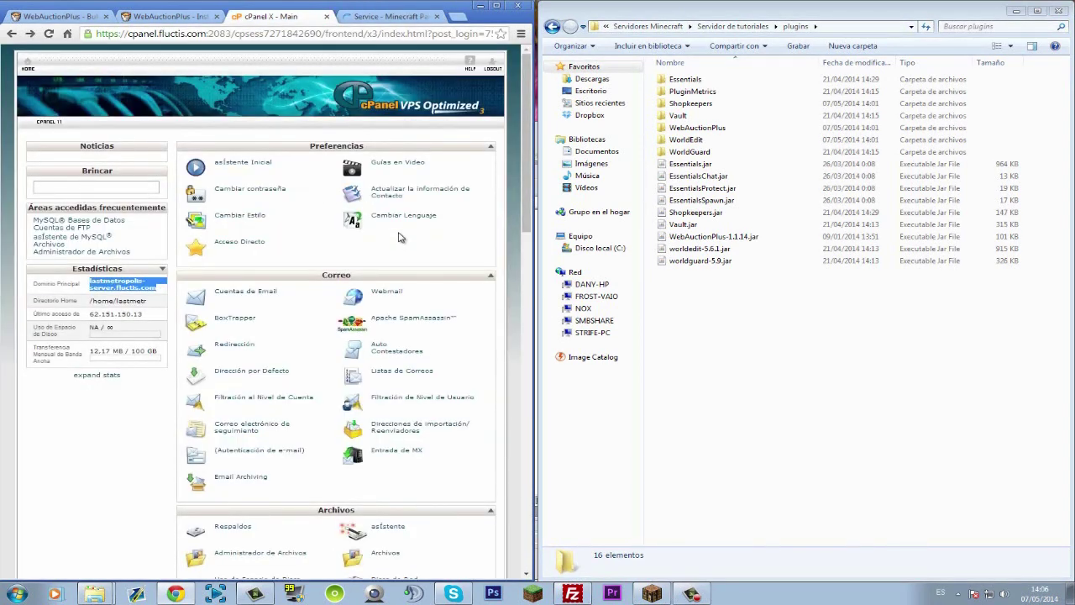
{"action": "left_click", "coordinate": [152, 284]}
{"action": "left_click_drag", "start_coordinate": [156, 285], "coordinate": [92, 281]}
{"action": "triple_click", "coordinate": [162, 292]}
{"action": "left_click", "coordinate": [126, 280]}
{"action": "left_click_drag", "start_coordinate": [89, 281], "coordinate": [126, 281]}
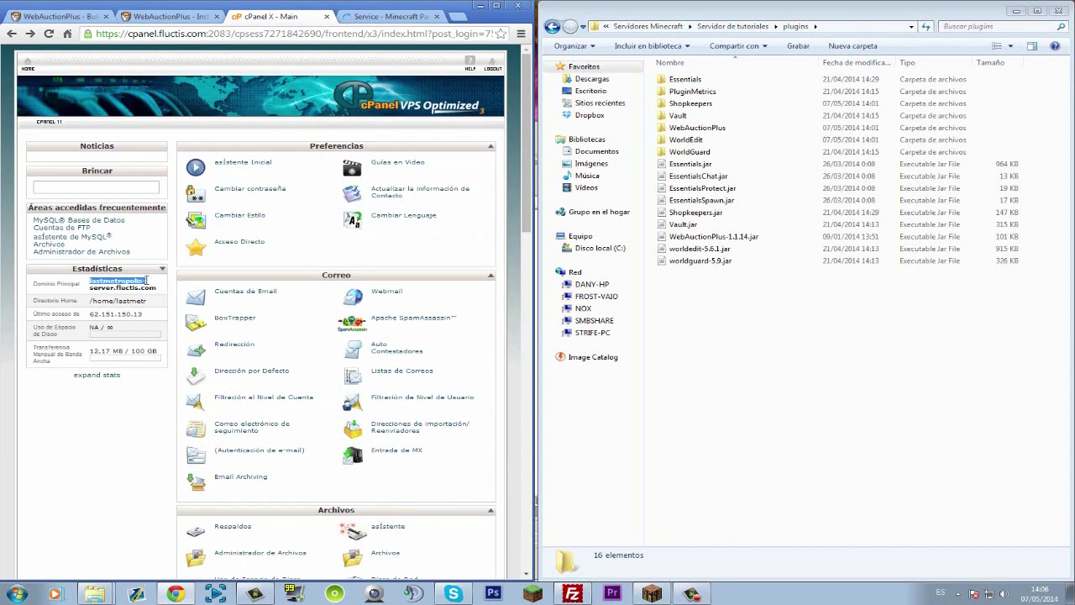
{"action": "left_click", "coordinate": [147, 286]}
{"action": "left_click_drag", "start_coordinate": [92, 282], "coordinate": [161, 292]}
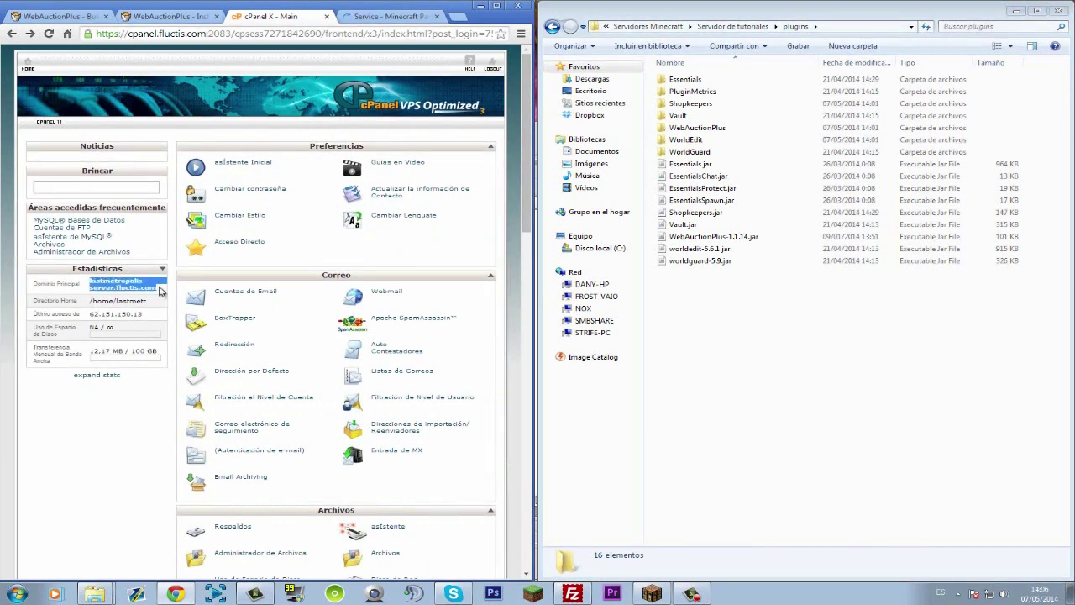
{"action": "left_click", "coordinate": [161, 293]}
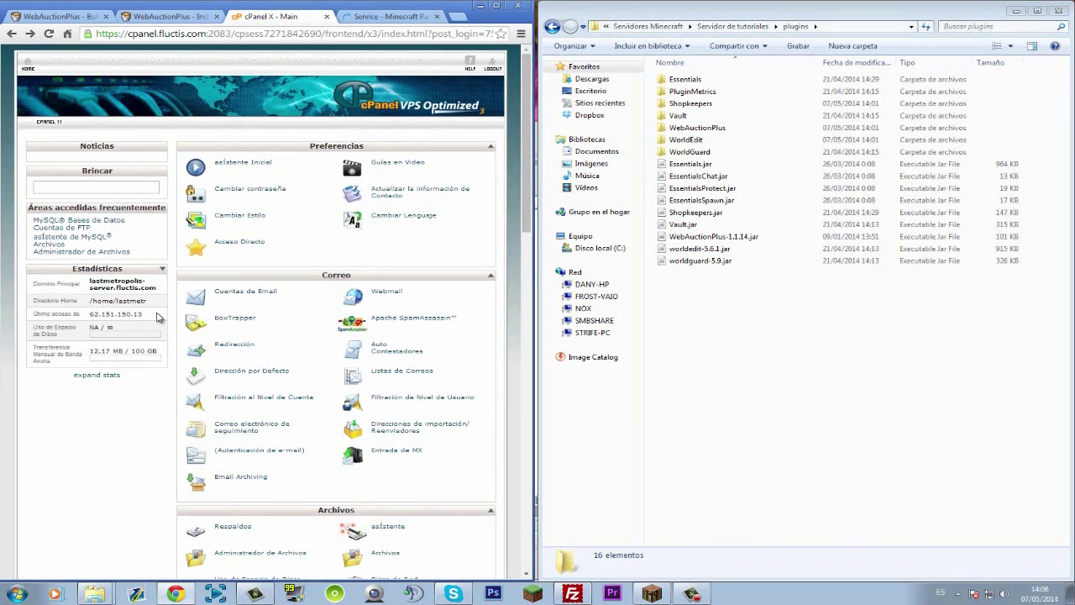
Step: Look through the cPanel home page and search it for "ftp" to locate the FTP accounts option under files
{"action": "scroll", "coordinate": [174, 277], "scroll_direction": "down", "scroll_amount": 5}
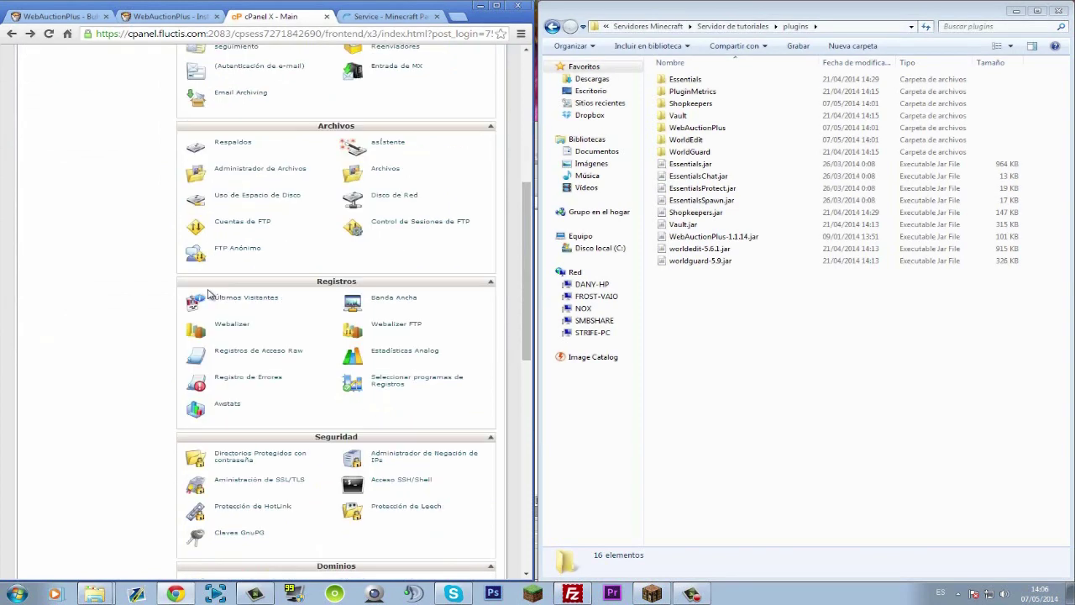
{"action": "scroll", "coordinate": [252, 395], "scroll_direction": "down", "scroll_amount": 6}
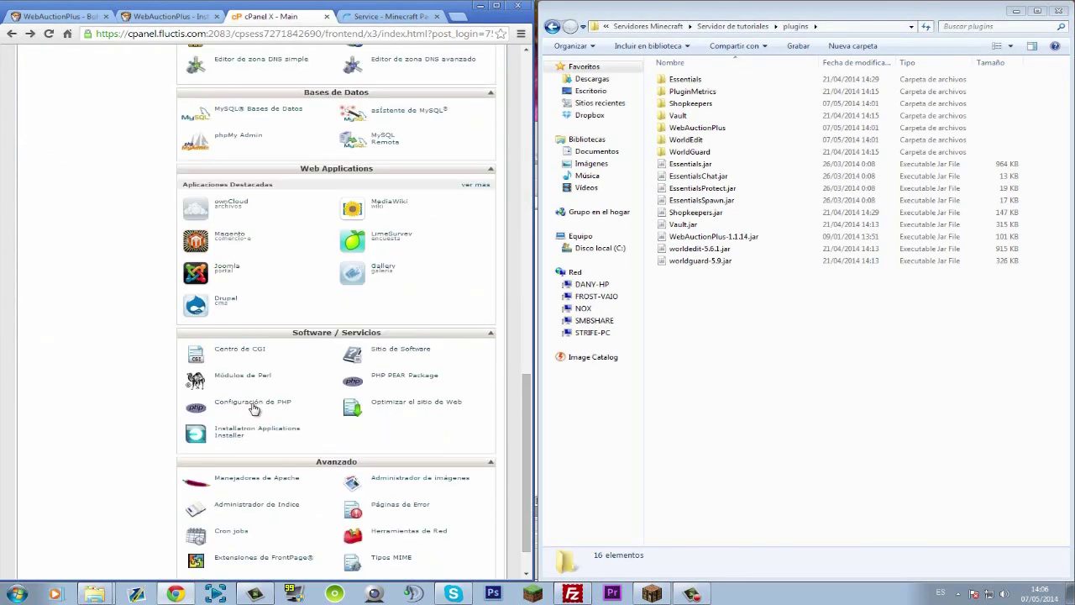
{"action": "scroll", "coordinate": [306, 395], "scroll_direction": "down", "scroll_amount": 1}
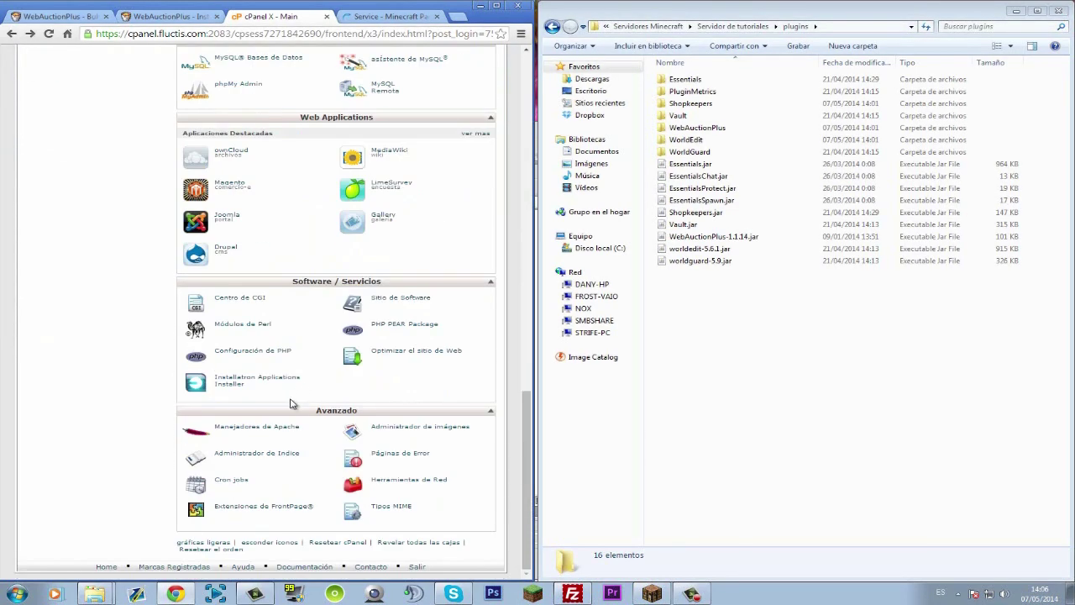
{"action": "scroll", "coordinate": [294, 401], "scroll_direction": "up", "scroll_amount": 3}
{"action": "scroll", "coordinate": [314, 332], "scroll_direction": "down", "scroll_amount": 3}
{"action": "key", "text": "ctrl+f"}
{"action": "type", "text": "ftp"}
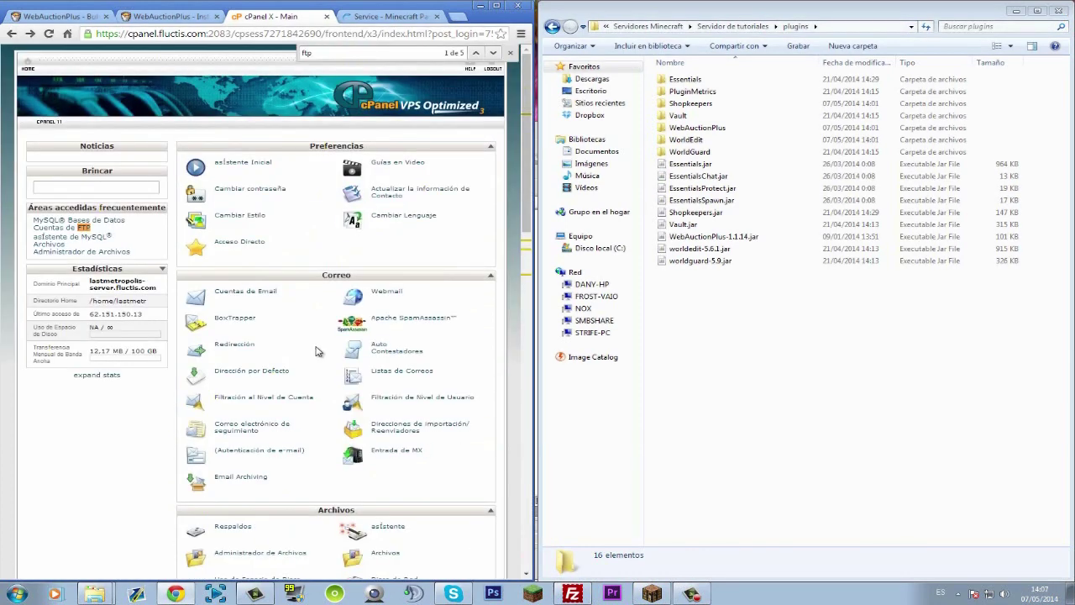
{"action": "left_click", "coordinate": [494, 52]}
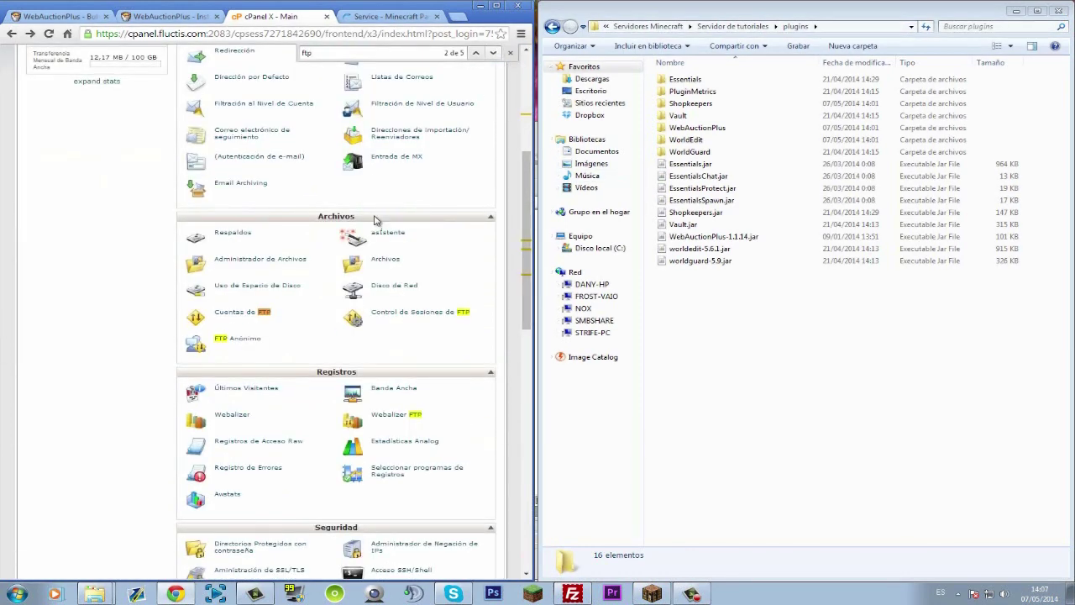
{"action": "left_click", "coordinate": [242, 319]}
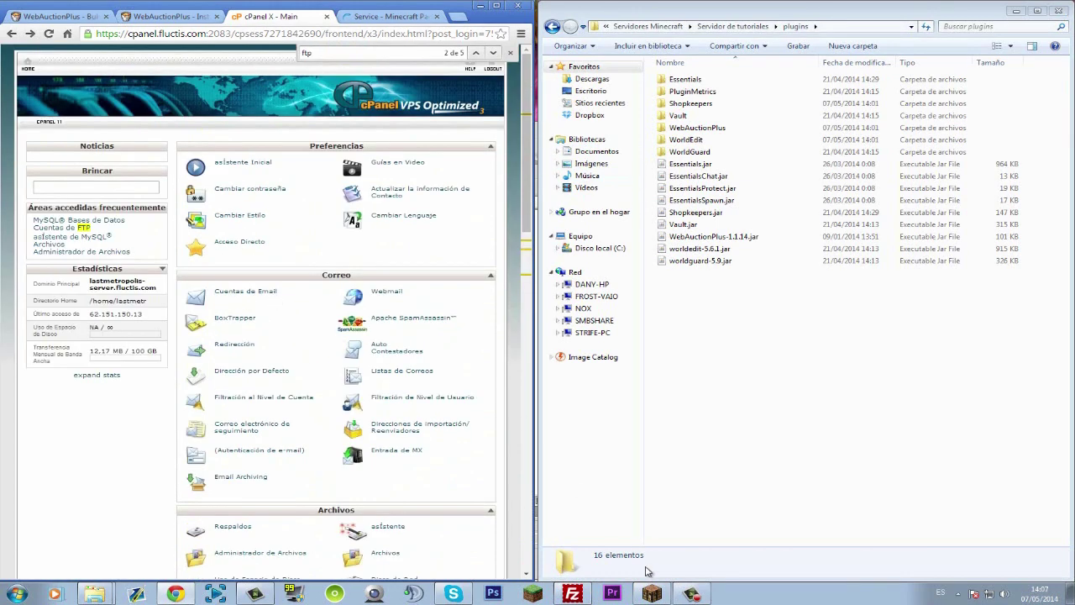
Step: Switch to FileZilla and open the remote folder /public_html/strifefrosst on the web host
{"action": "left_click", "coordinate": [572, 593]}
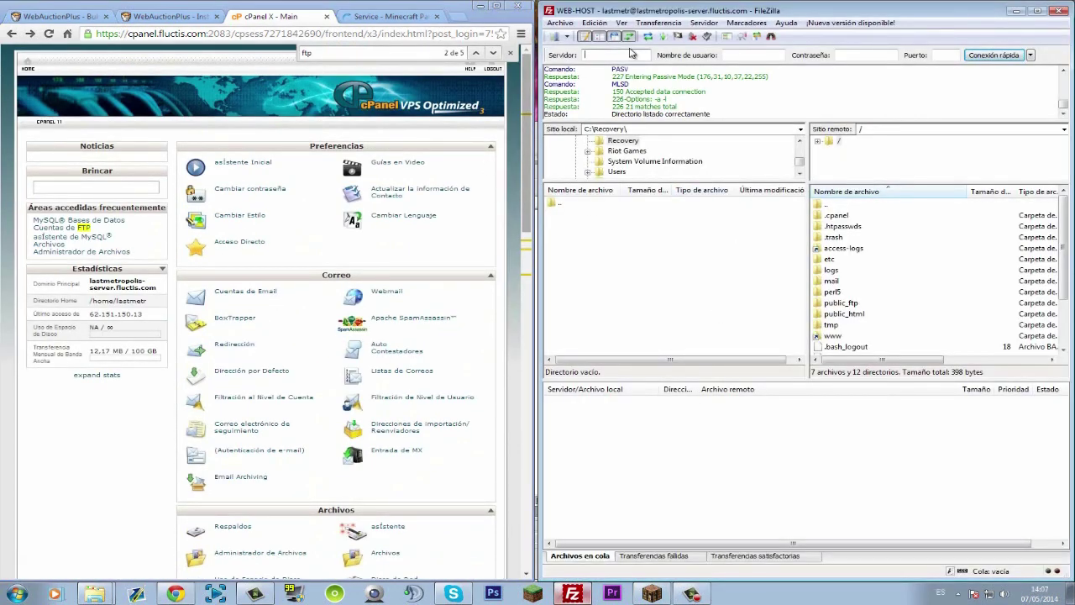
{"action": "left_click", "coordinate": [882, 260]}
{"action": "scroll", "coordinate": [886, 265], "scroll_direction": "down", "scroll_amount": 2}
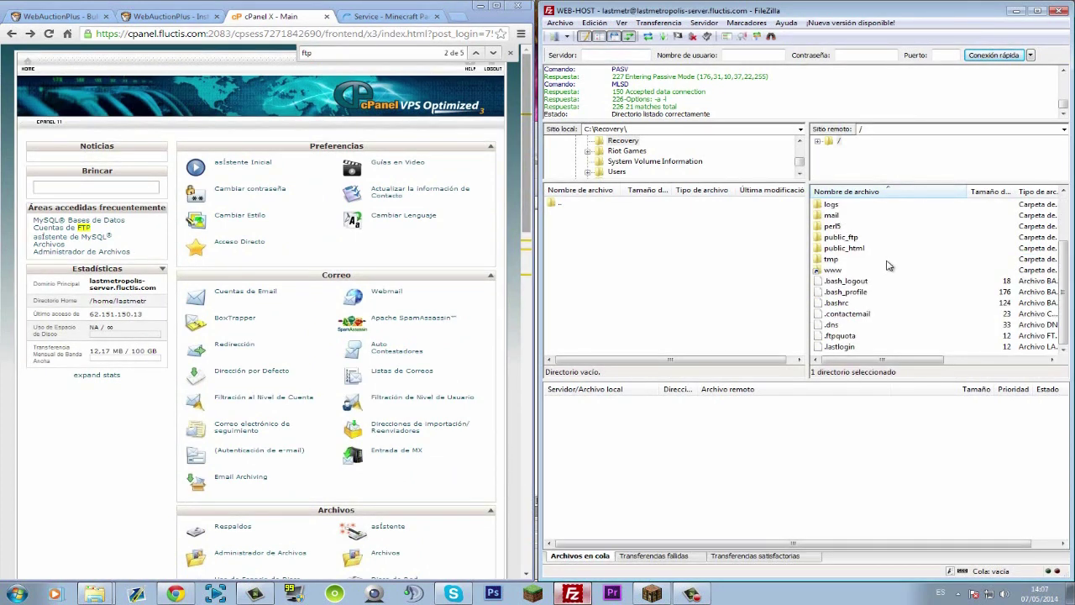
{"action": "scroll", "coordinate": [888, 265], "scroll_direction": "up", "scroll_amount": 2}
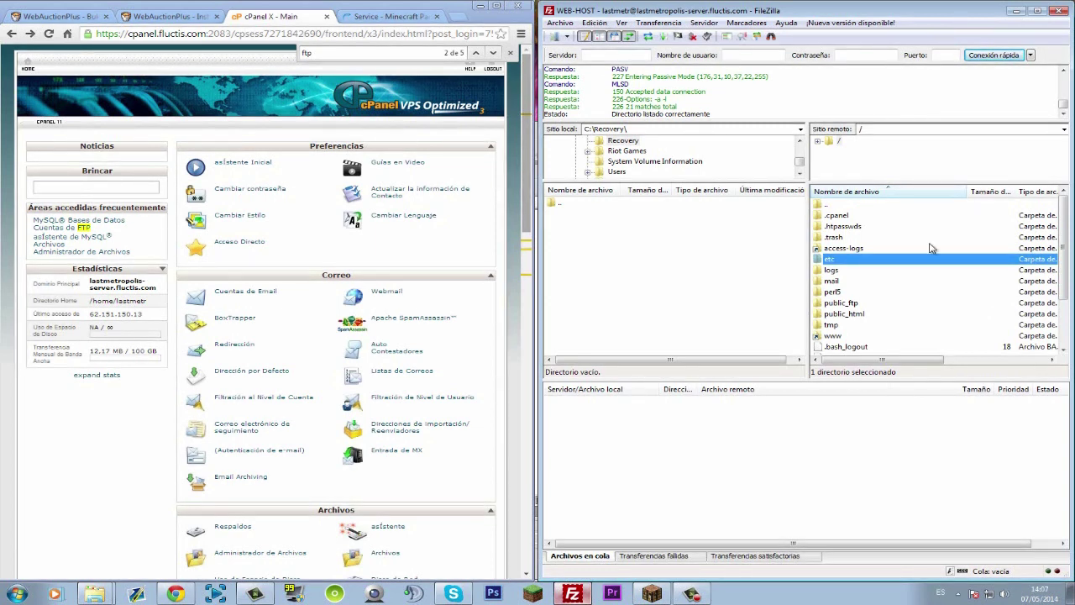
{"action": "left_click", "coordinate": [844, 313]}
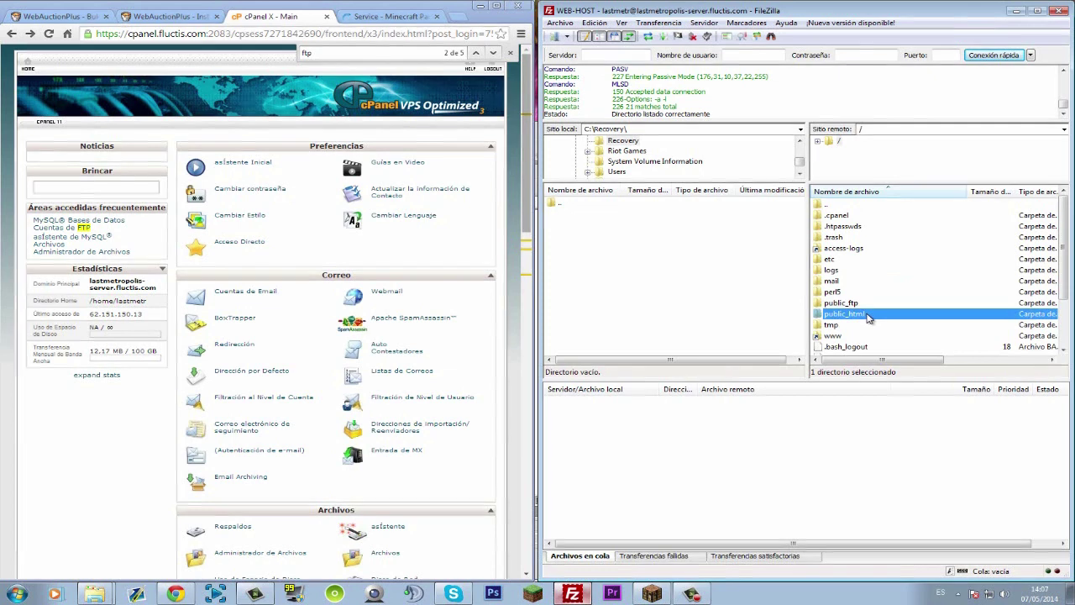
{"action": "double_click", "coordinate": [844, 313]}
{"action": "left_click", "coordinate": [856, 226]}
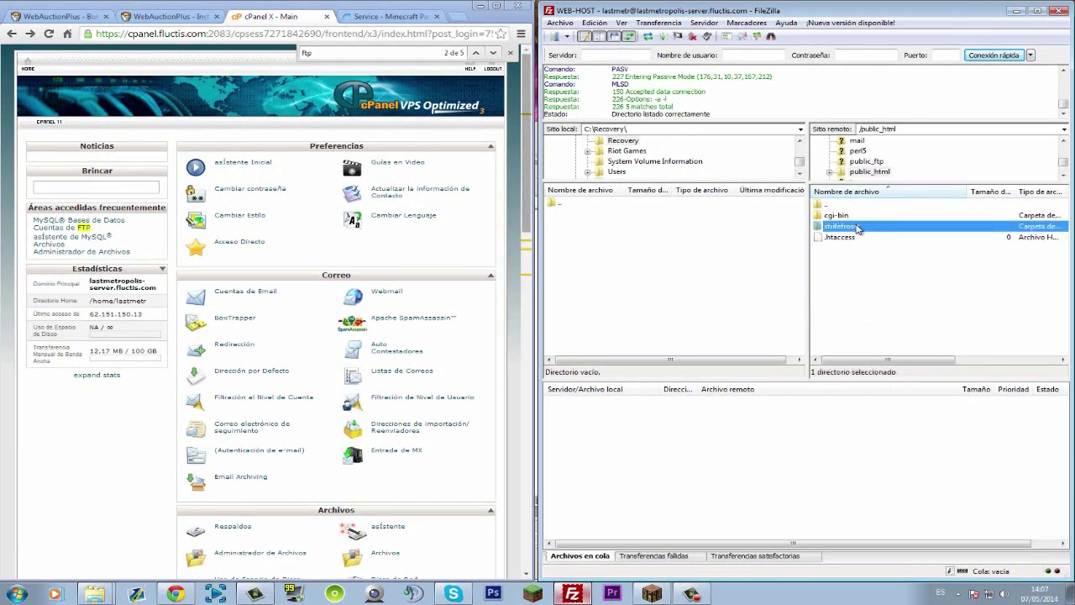
{"action": "double_click", "coordinate": [858, 228]}
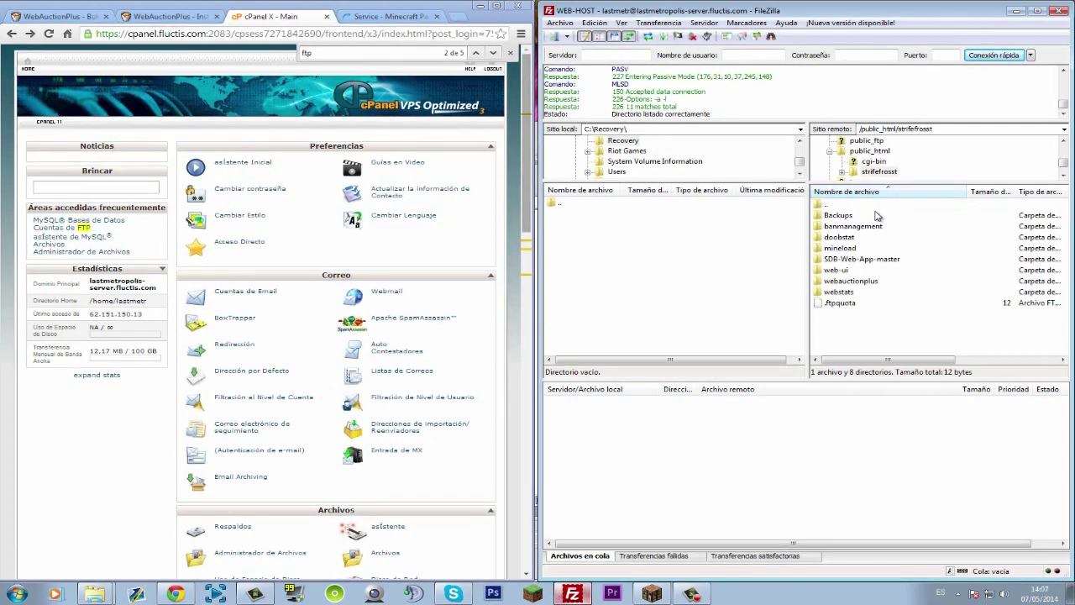
Step: Delete the existing webauctionplus folder and its contents from the strifefrosst directory on the server
{"action": "left_click", "coordinate": [862, 291]}
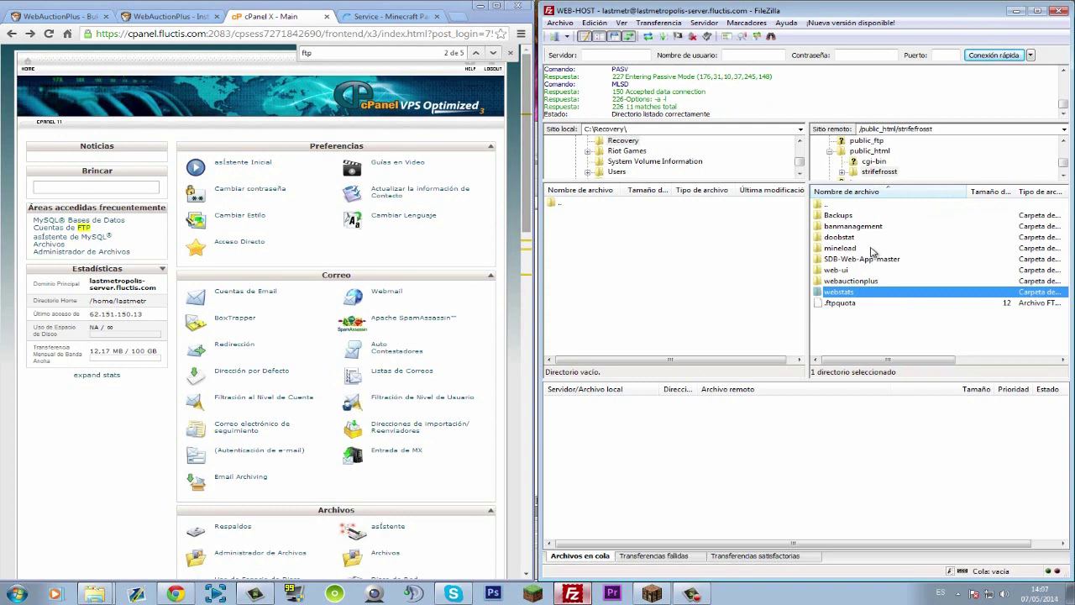
{"action": "left_click", "coordinate": [870, 217]}
{"action": "left_click", "coordinate": [865, 239]}
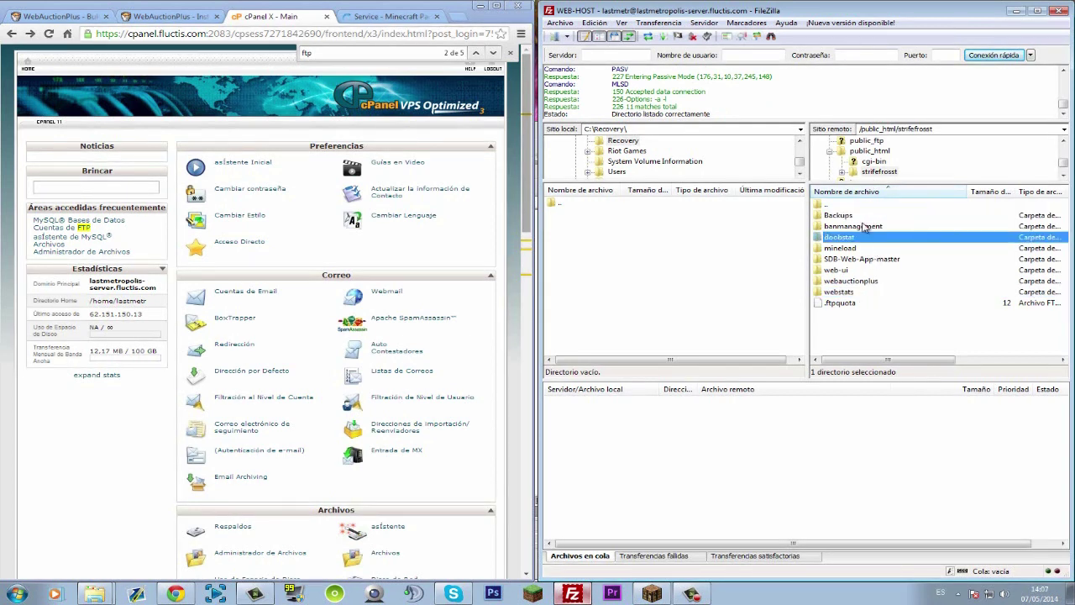
{"action": "left_click", "coordinate": [863, 227]}
{"action": "left_click", "coordinate": [860, 260]}
{"action": "left_click", "coordinate": [859, 292]}
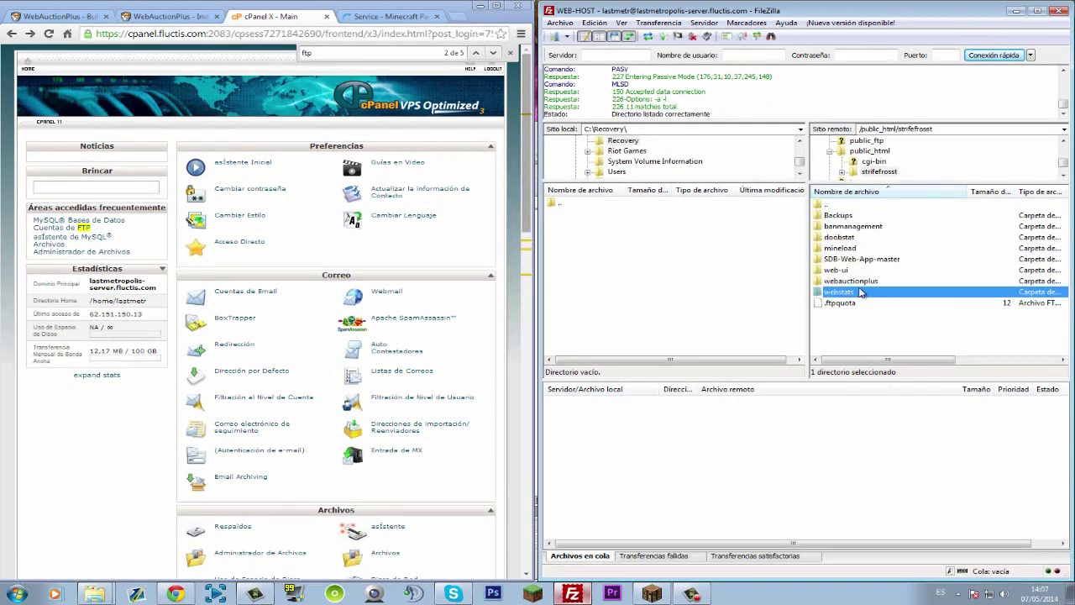
{"action": "left_click", "coordinate": [864, 283]}
{"action": "key", "text": "Delete"}
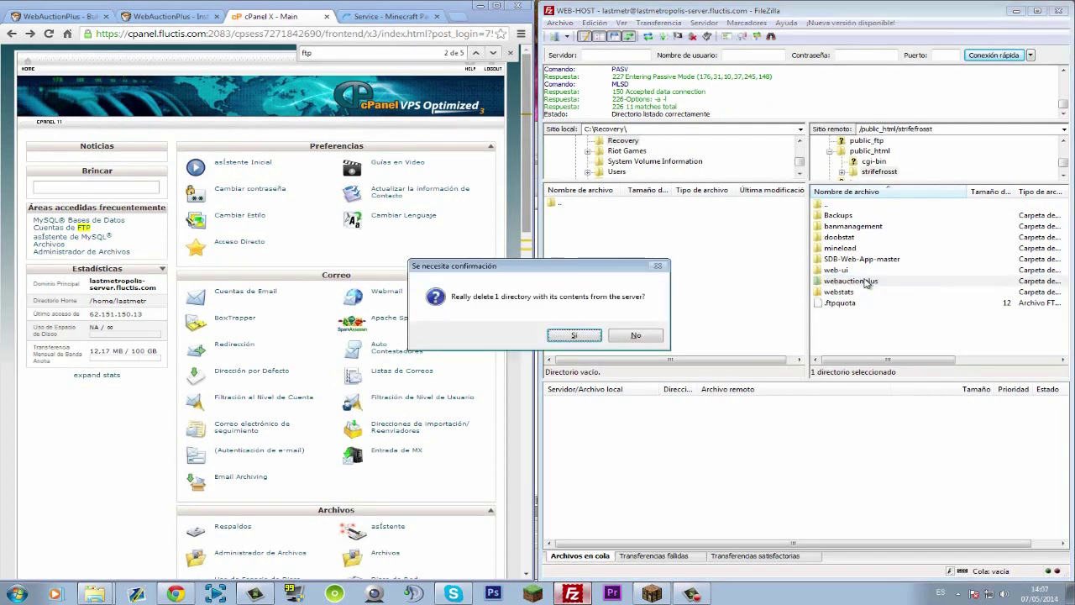
{"action": "key", "text": "Return"}
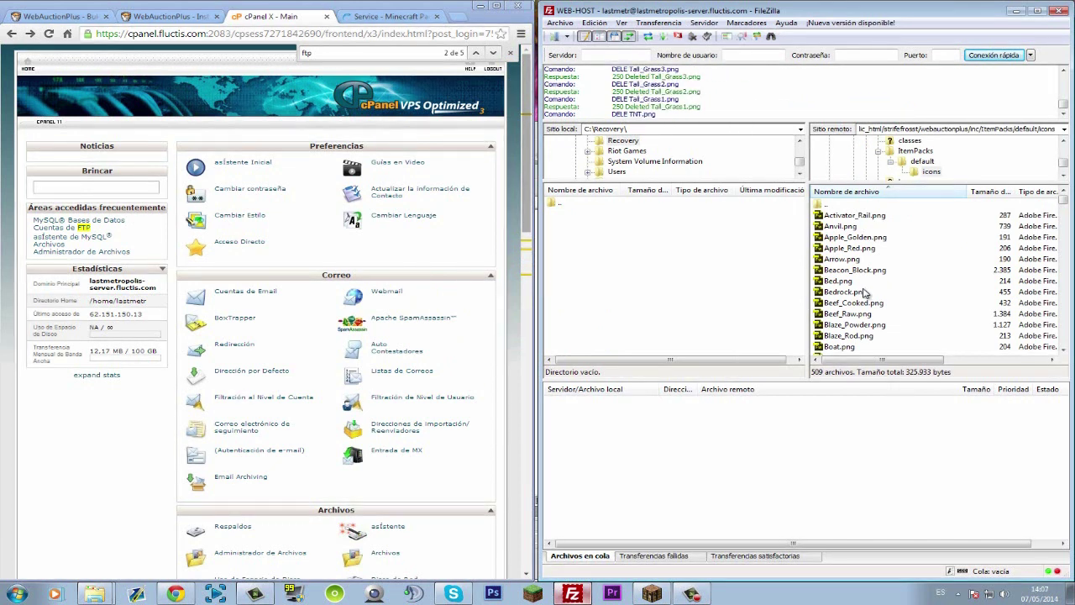
Step: Open the local webauctionplus folder from the WebAuctionPlus download and place its window beside FileZilla
{"action": "left_click", "coordinate": [111, 571]}
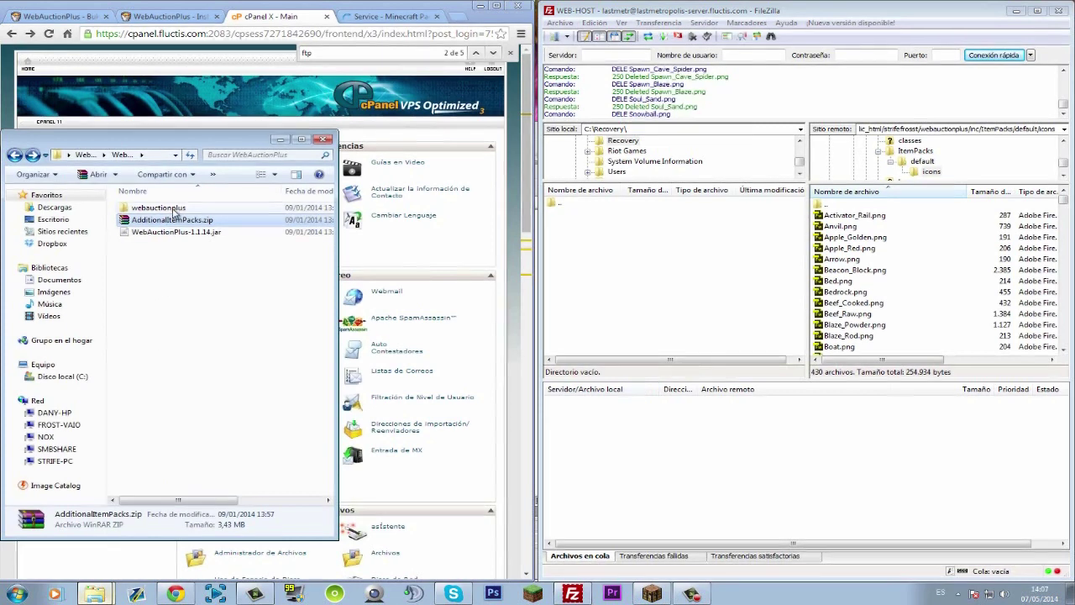
{"action": "double_click", "coordinate": [147, 208]}
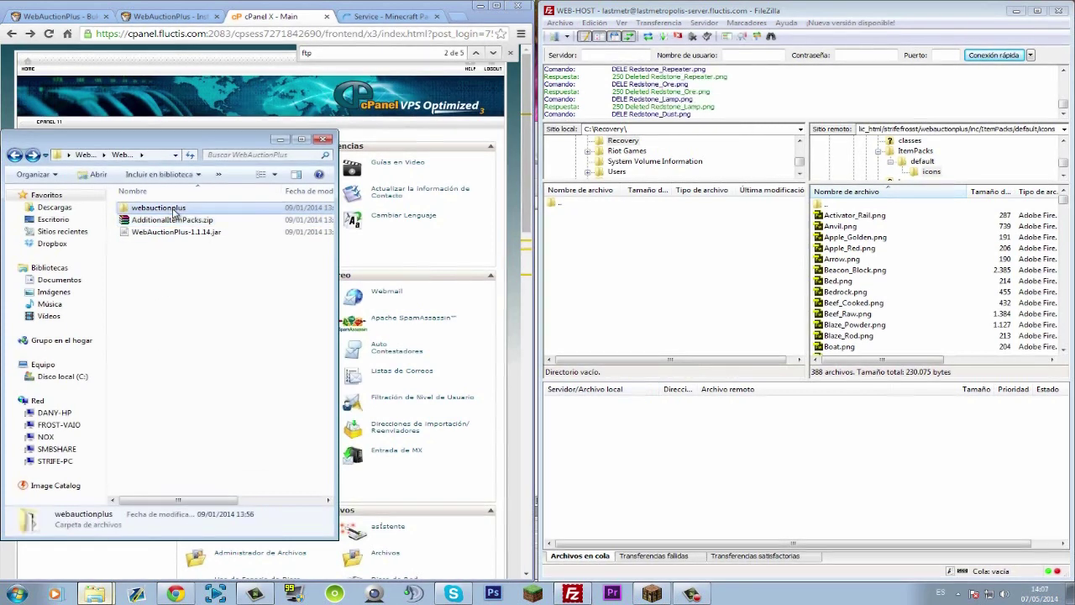
{"action": "key", "text": "super+Left"}
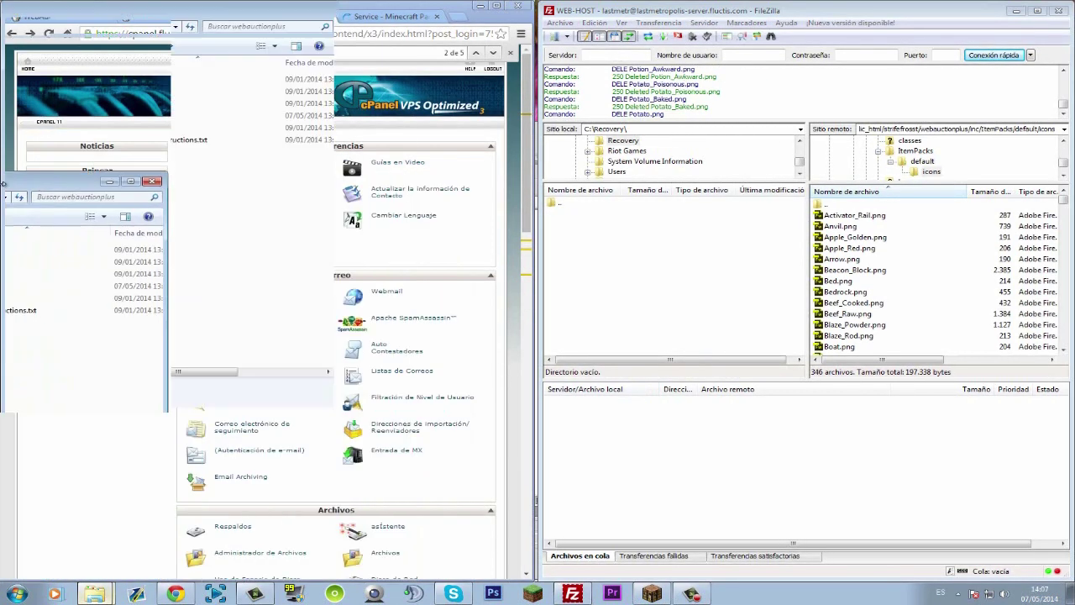
Step: Open update instructions.txt from the local webauctionplus folder and fit its window beside FileZilla for reading
{"action": "left_click", "coordinate": [147, 141]}
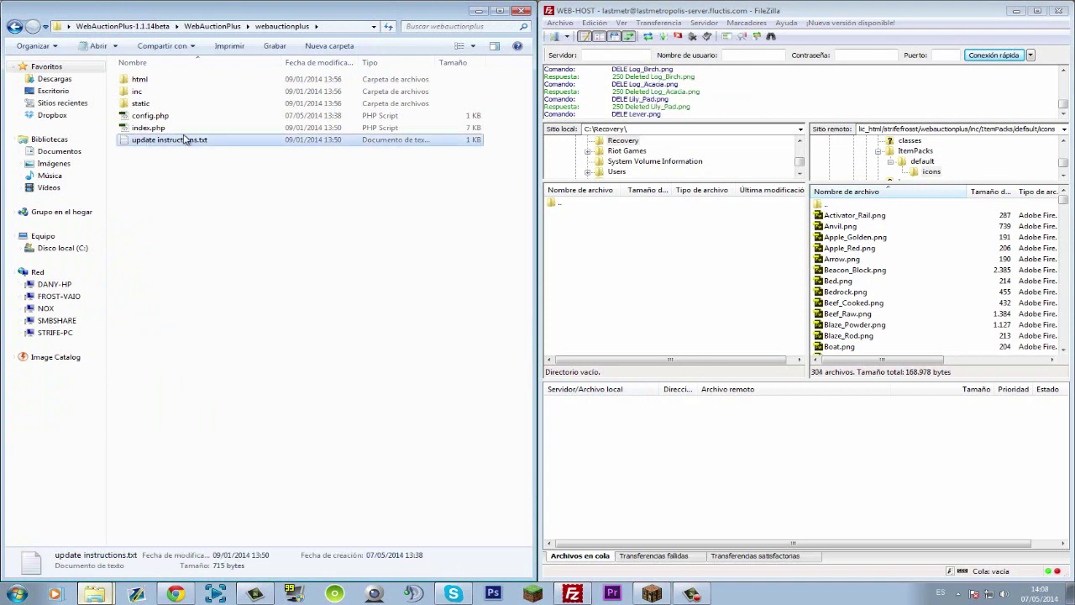
{"action": "double_click", "coordinate": [186, 145]}
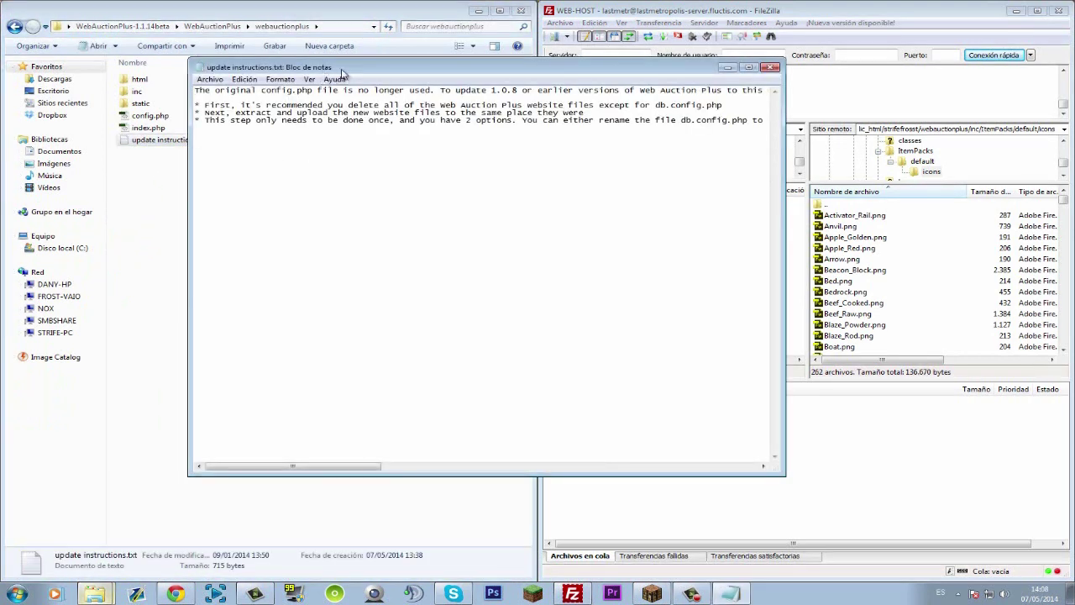
{"action": "key", "text": "super+Left"}
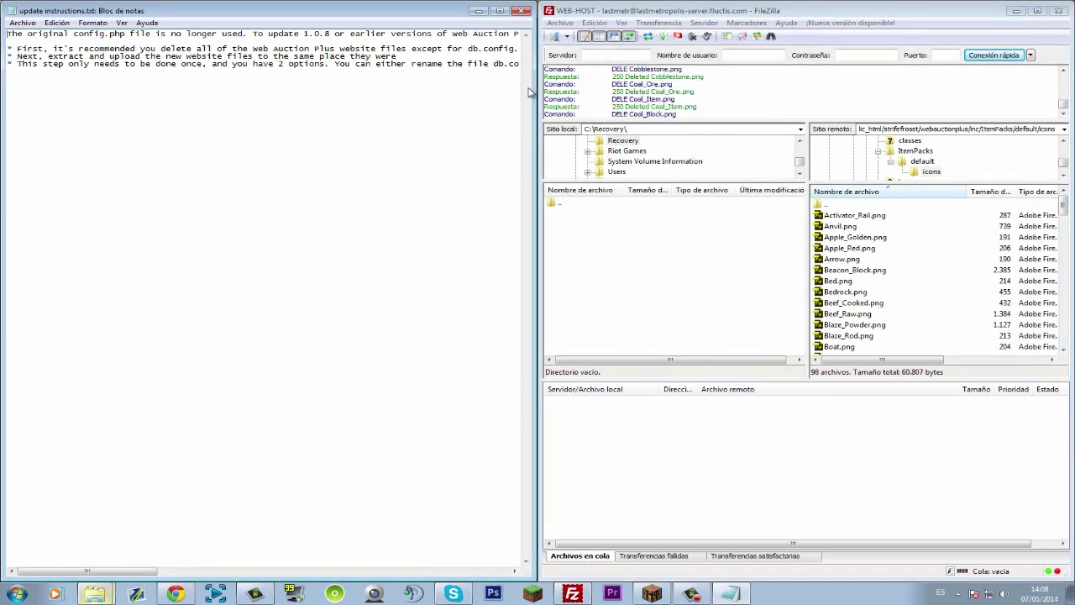
{"action": "left_click_drag", "start_coordinate": [535, 94], "coordinate": [561, 103]}
{"action": "left_click_drag", "start_coordinate": [622, 78], "coordinate": [531, 79]}
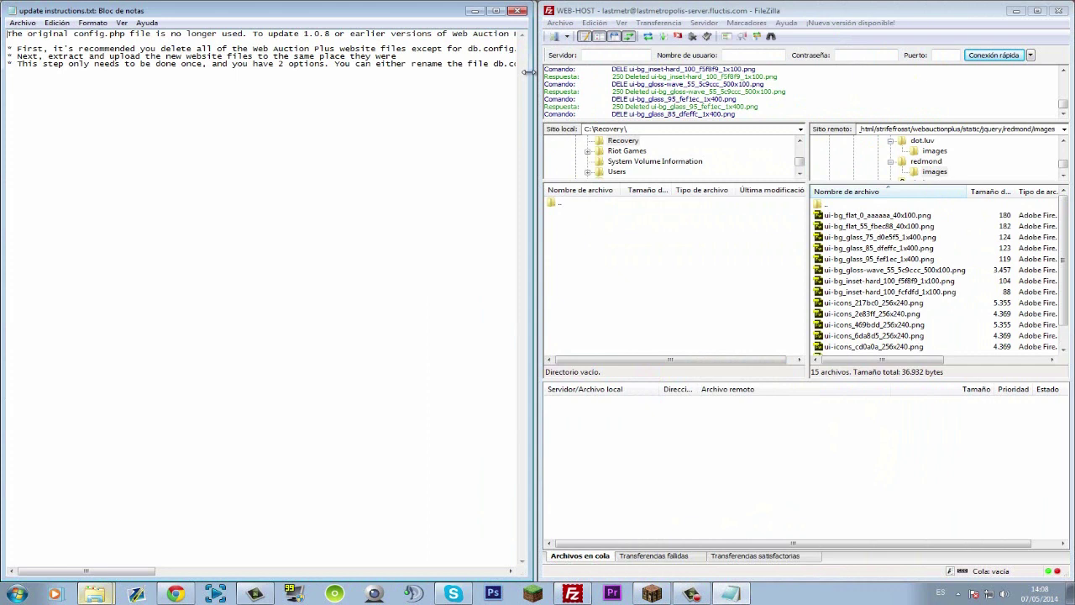
Step: Widen the update instructions window to read more of its text, and check config.php in the local webauctionplus folder
{"action": "left_click_drag", "start_coordinate": [529, 72], "coordinate": [652, 78]}
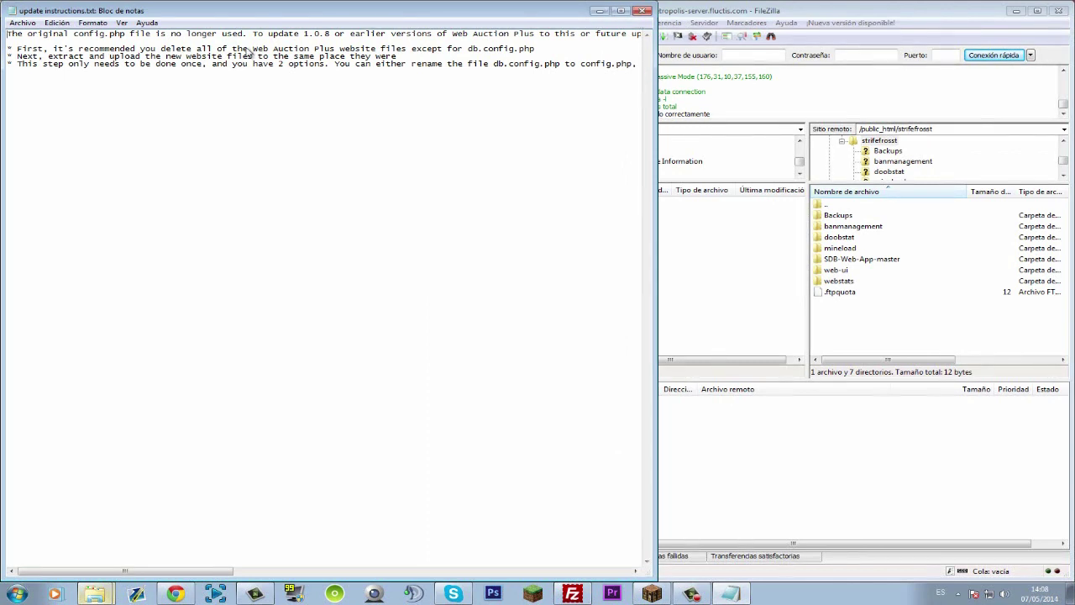
{"action": "key", "text": "alt+F4"}
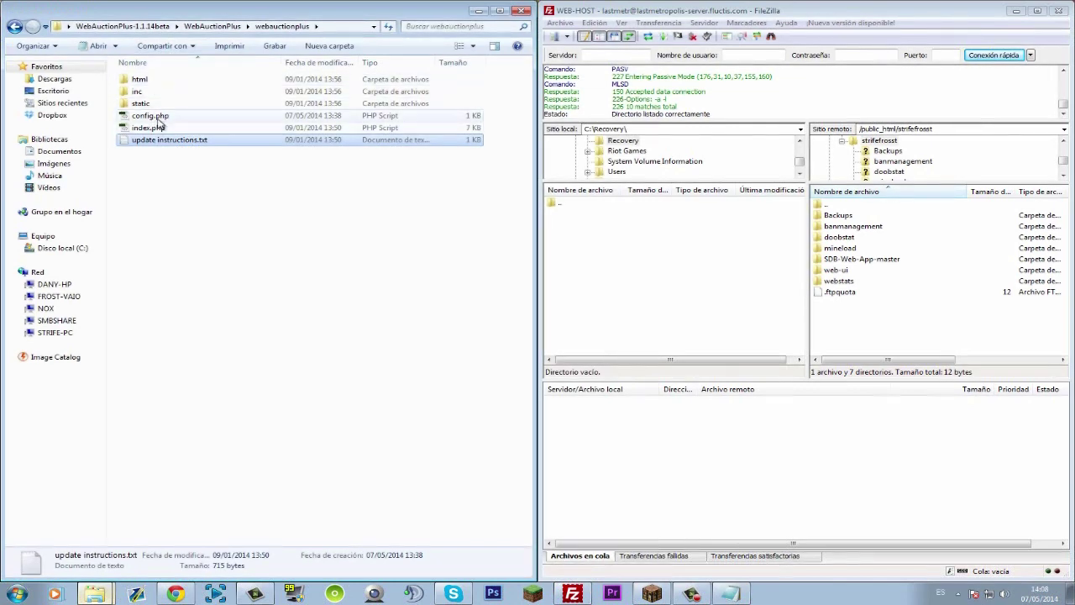
{"action": "left_click", "coordinate": [153, 117]}
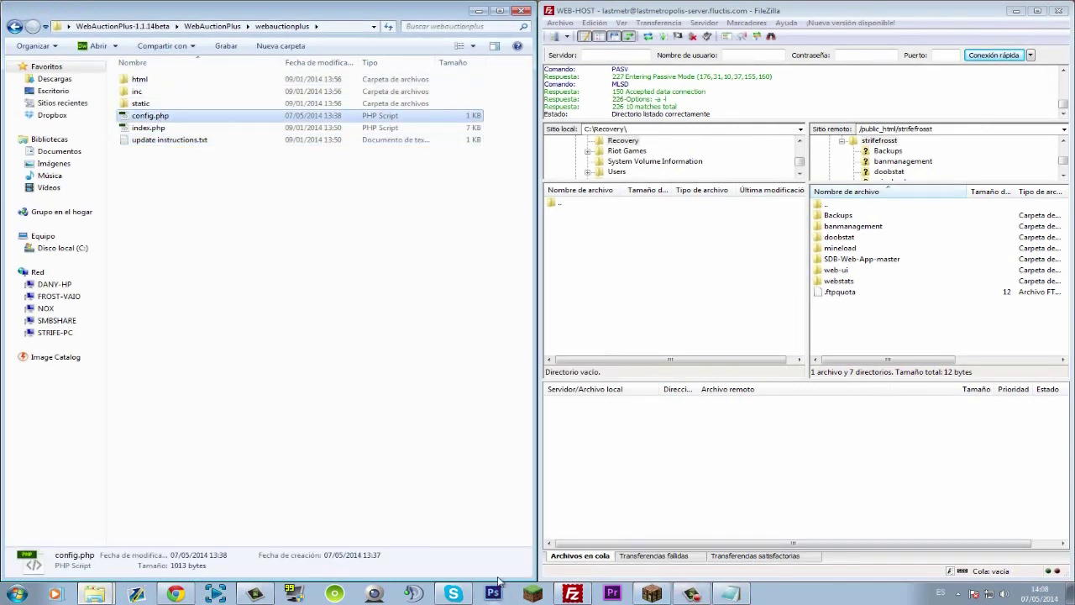
{"action": "left_click", "coordinate": [734, 593]}
{"action": "left_click", "coordinate": [734, 594]}
Step: Look through the html, inc and static subfolders of the local webauctionplus folder, returning to config.php
{"action": "double_click", "coordinate": [141, 80]}
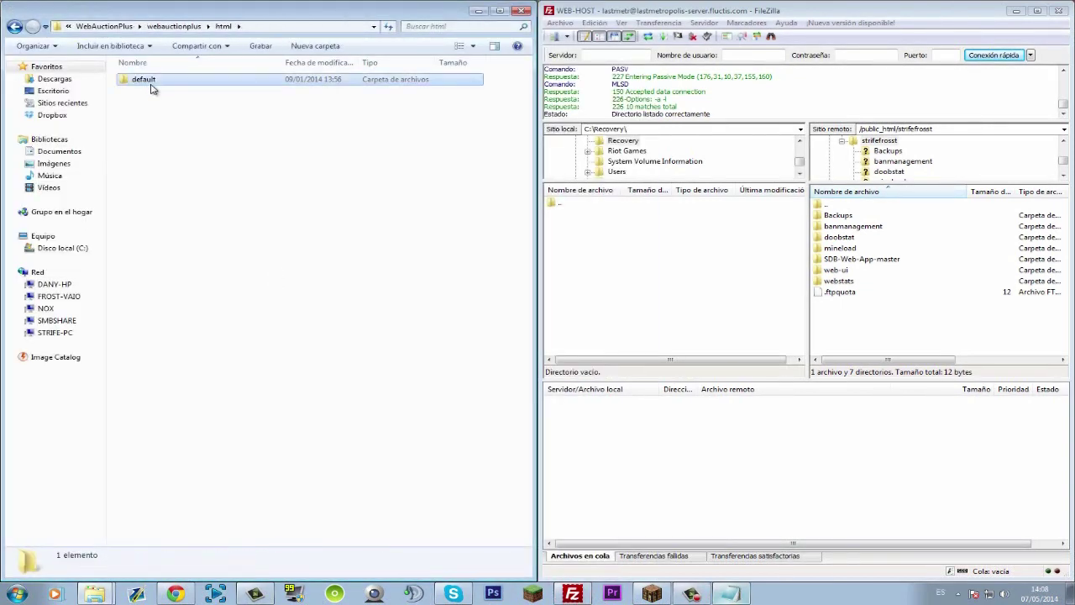
{"action": "double_click", "coordinate": [147, 81]}
{"action": "key", "text": "BackSpace"}
{"action": "key", "text": "BackSpace"}
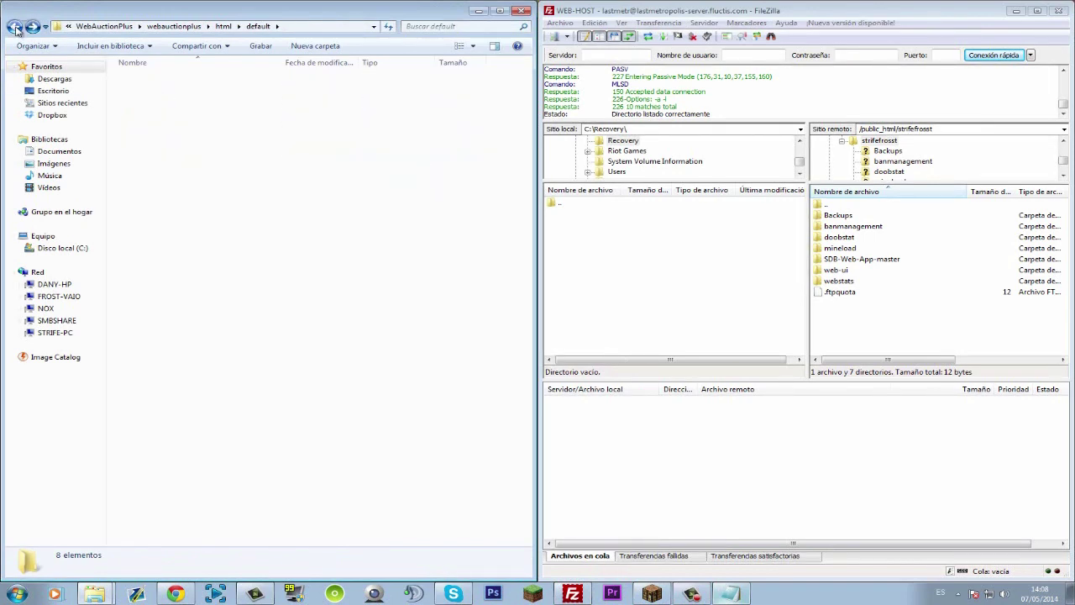
{"action": "double_click", "coordinate": [137, 91]}
{"action": "key", "text": "BackSpace"}
{"action": "double_click", "coordinate": [141, 103]}
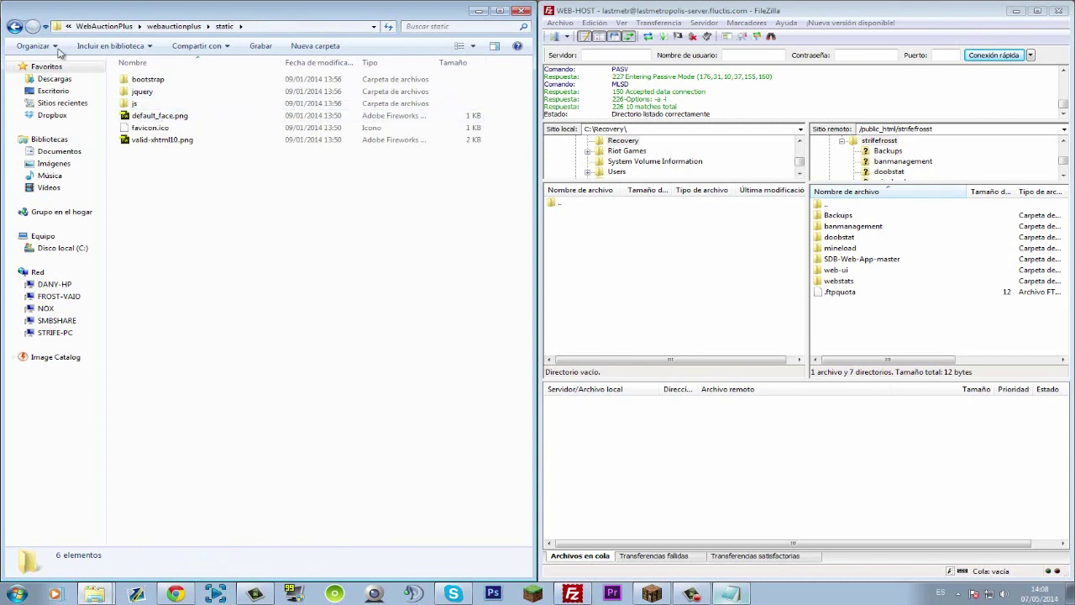
{"action": "key", "text": "BackSpace"}
{"action": "left_click", "coordinate": [159, 117]}
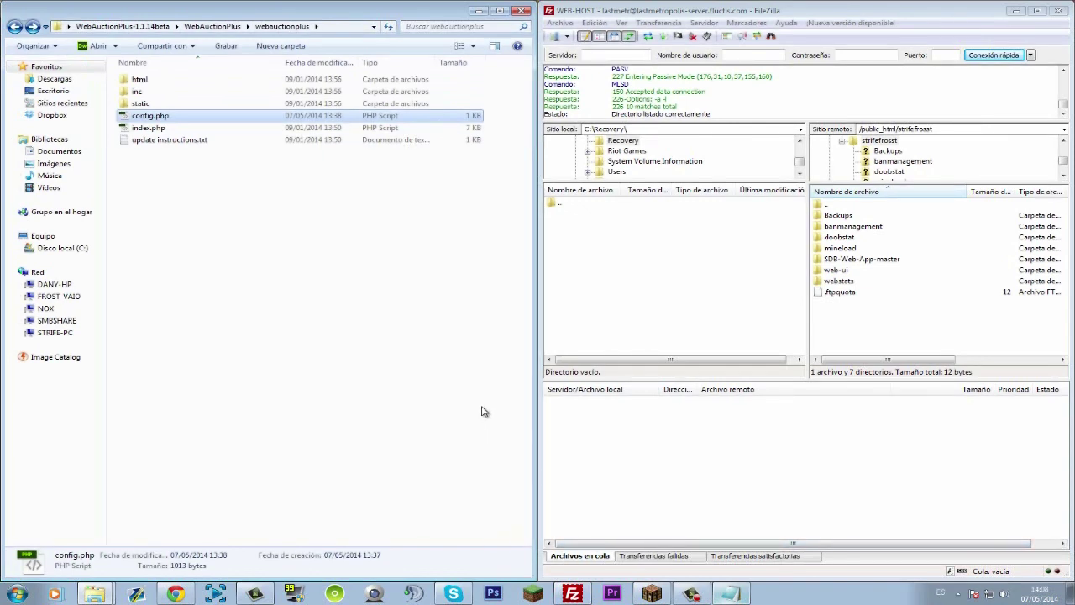
Step: Stretch update instructions.txt across the screen and read the full instruction about db.config.php and config.php, leaving the file minimized
{"action": "left_click", "coordinate": [738, 596]}
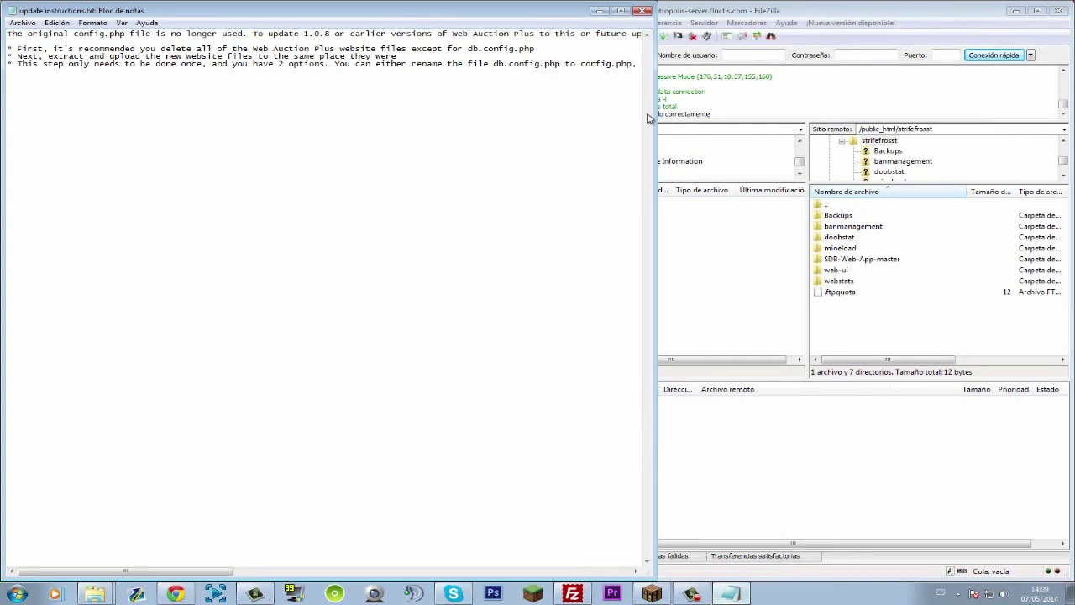
{"action": "left_click_drag", "start_coordinate": [656, 115], "coordinate": [1071, 127]}
{"action": "key", "text": "Left"}
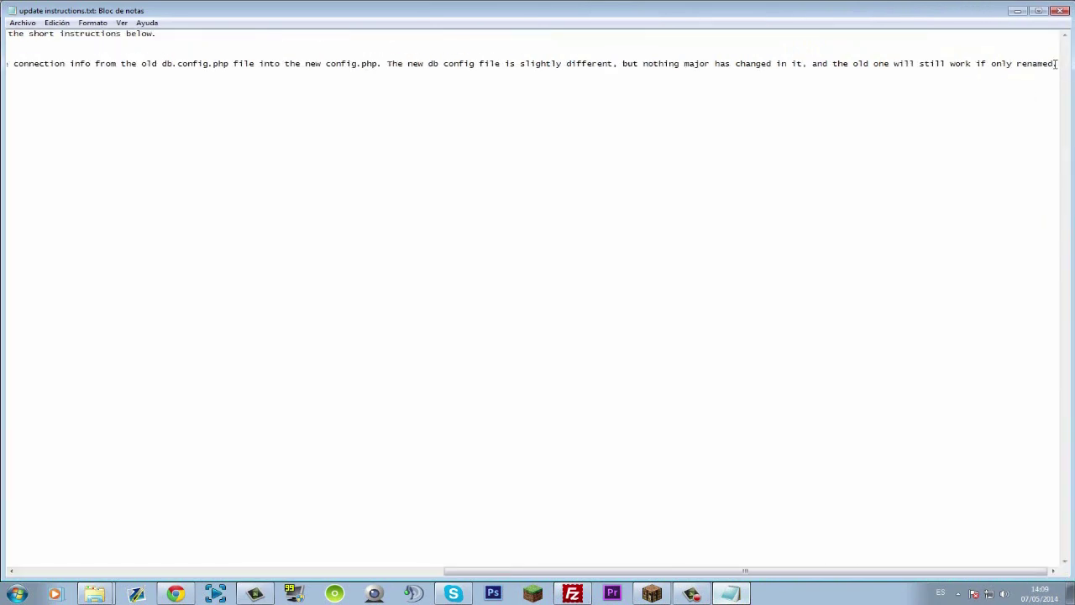
{"action": "left_click_drag", "start_coordinate": [916, 66], "coordinate": [1060, 65]}
{"action": "left_click", "coordinate": [914, 67]}
{"action": "left_click_drag", "start_coordinate": [281, 66], "coordinate": [480, 66]}
{"action": "left_click", "coordinate": [489, 65]}
{"action": "left_click", "coordinate": [665, 73]}
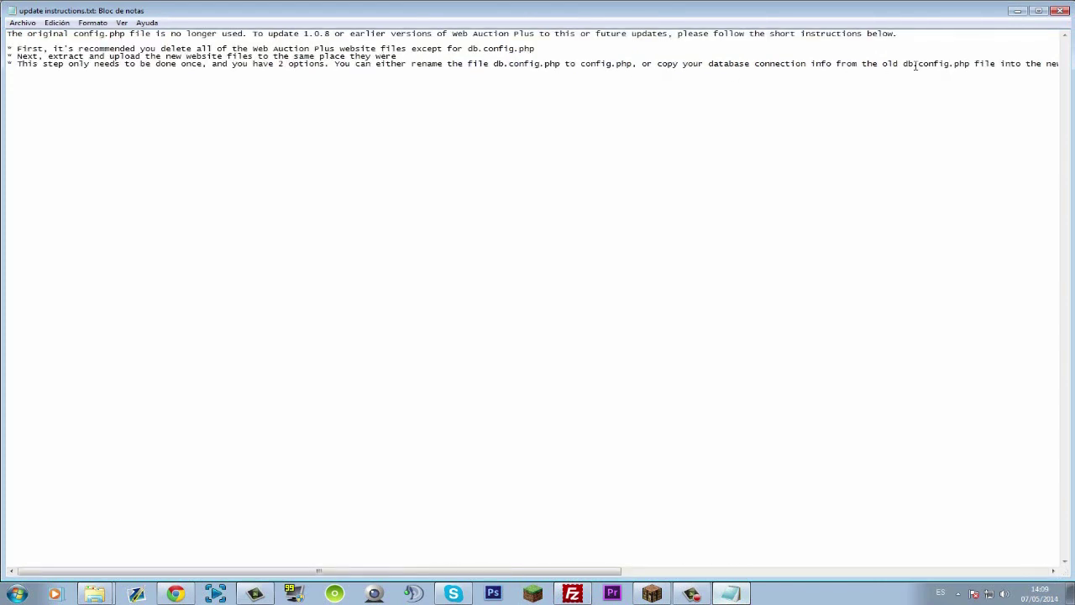
{"action": "left_click", "coordinate": [1016, 10]}
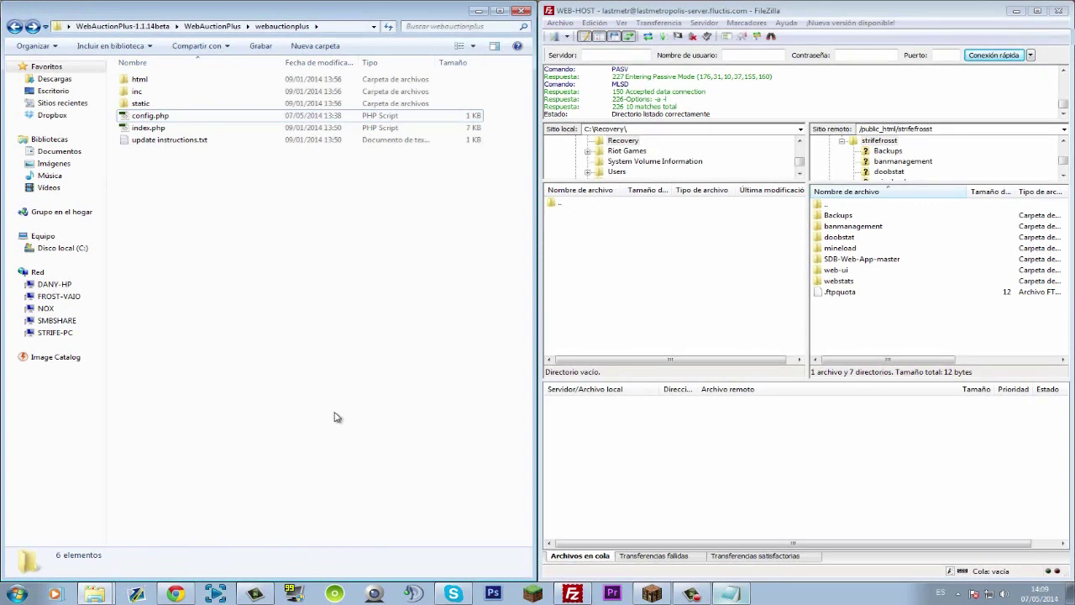
{"action": "left_click", "coordinate": [176, 595]}
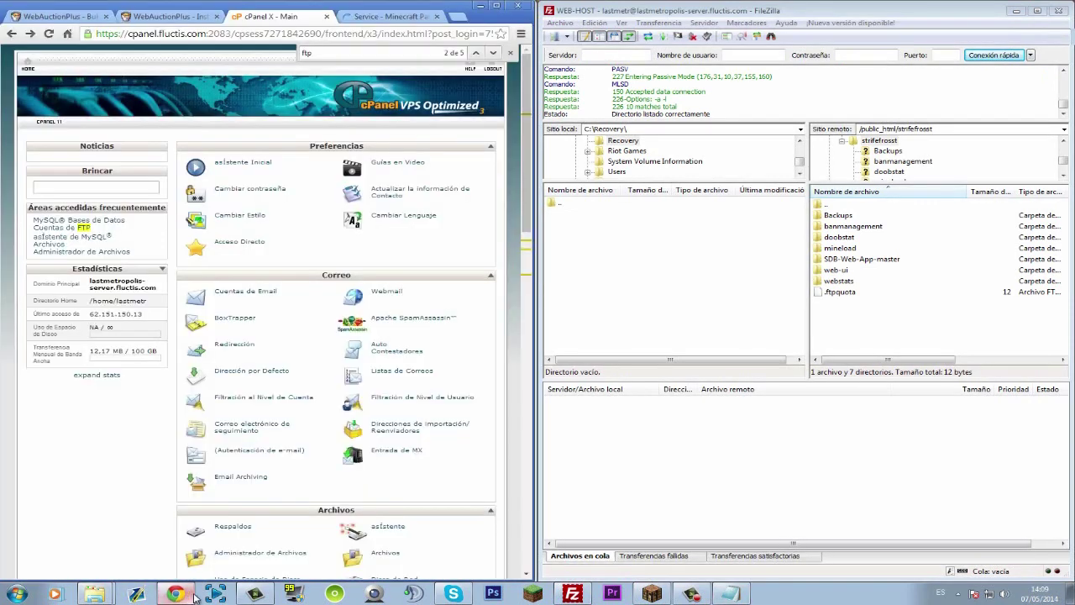
{"action": "left_click", "coordinate": [194, 595]}
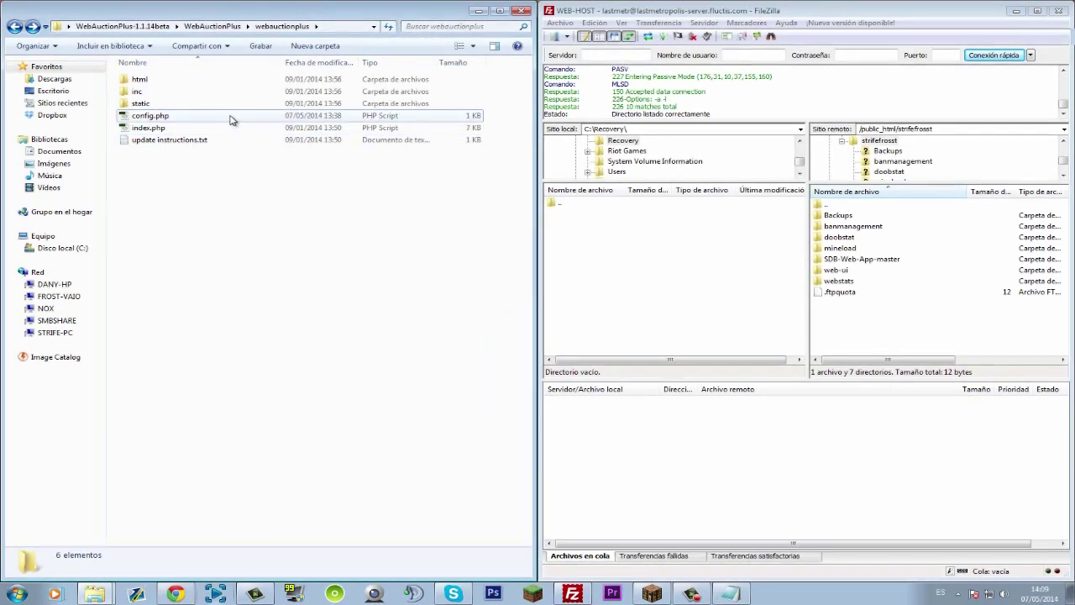
{"action": "left_click", "coordinate": [168, 128]}
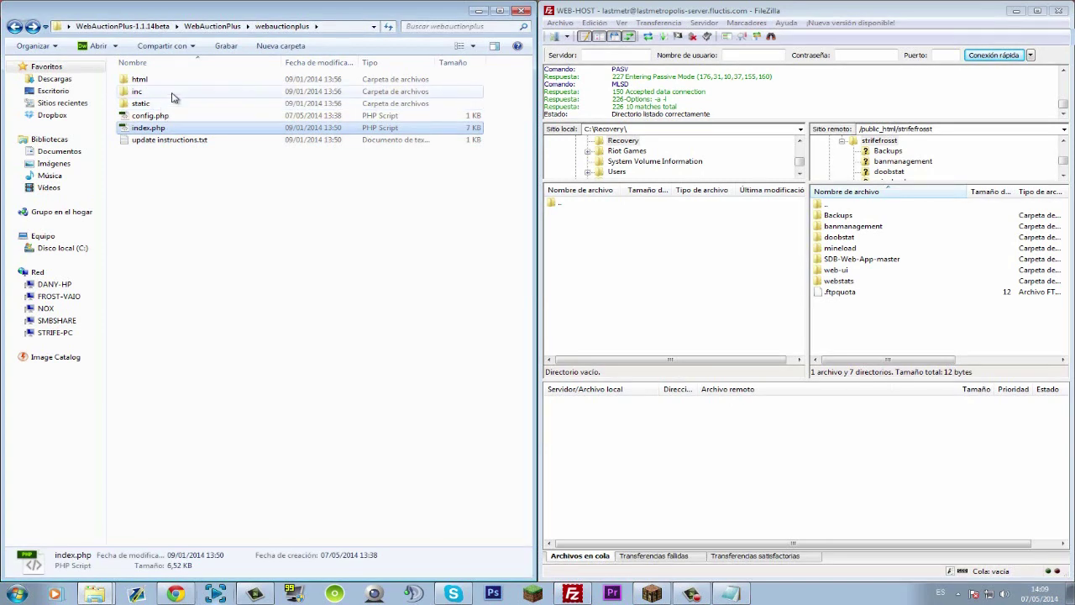
{"action": "left_click", "coordinate": [241, 159]}
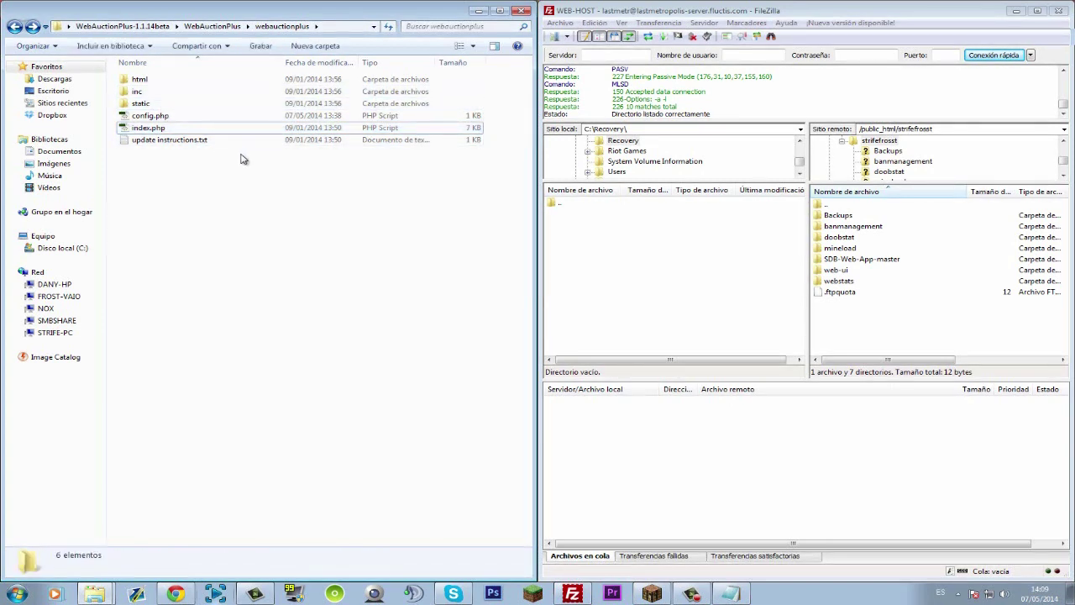
Step: Open config.php from the local webauctionplus folder in Notepad++
{"action": "left_click", "coordinate": [176, 117]}
{"action": "right_click", "coordinate": [175, 119]}
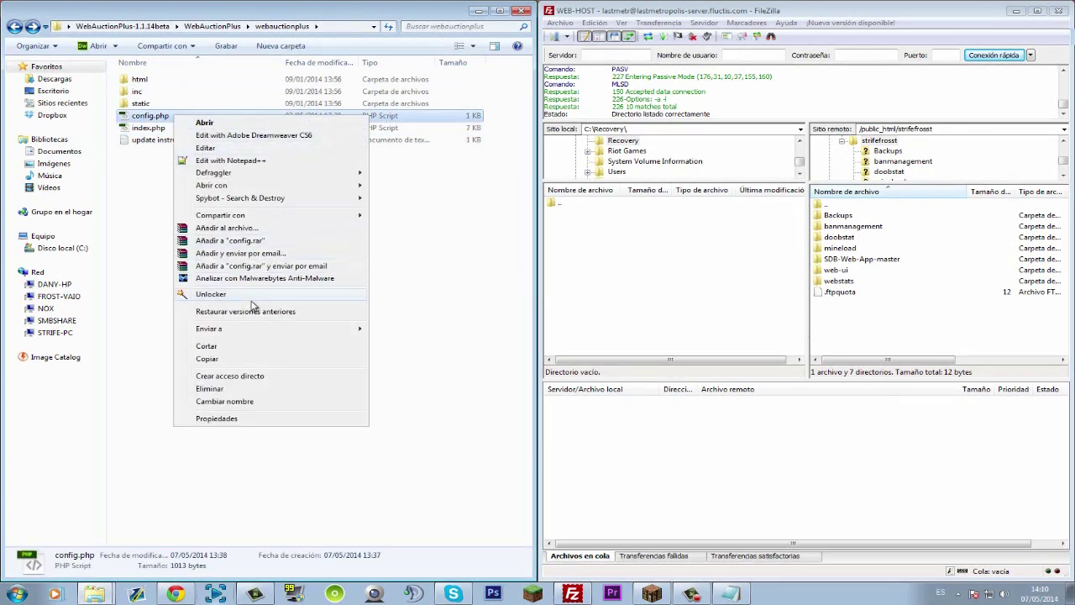
{"action": "left_click", "coordinate": [248, 160]}
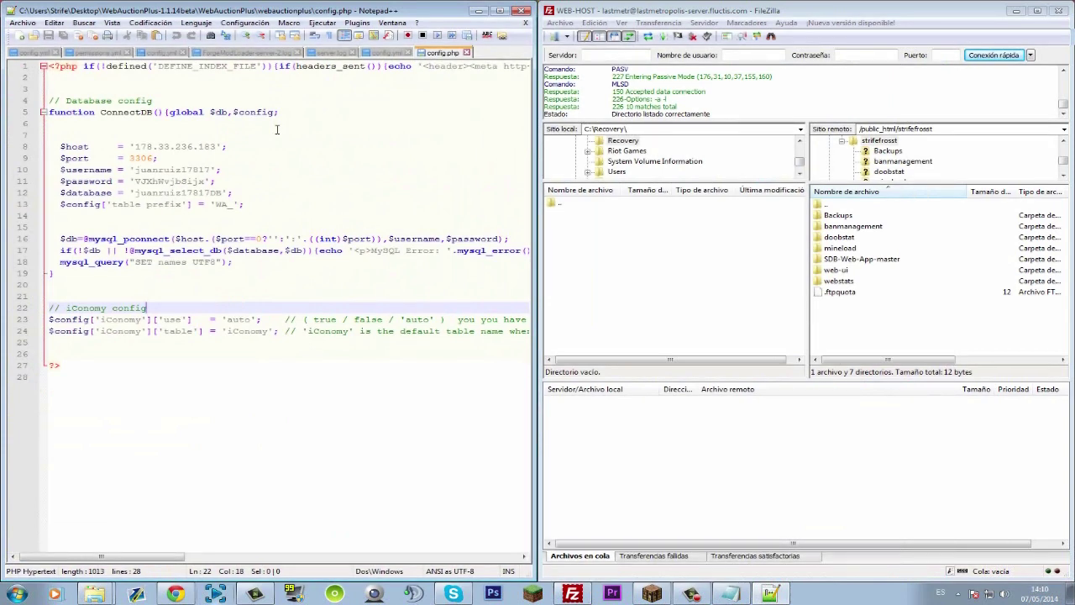
Step: Place the hosting panel's MySQL Information beside config.php, compare the database connection details, and close Notepad++
{"action": "left_click", "coordinate": [175, 594]}
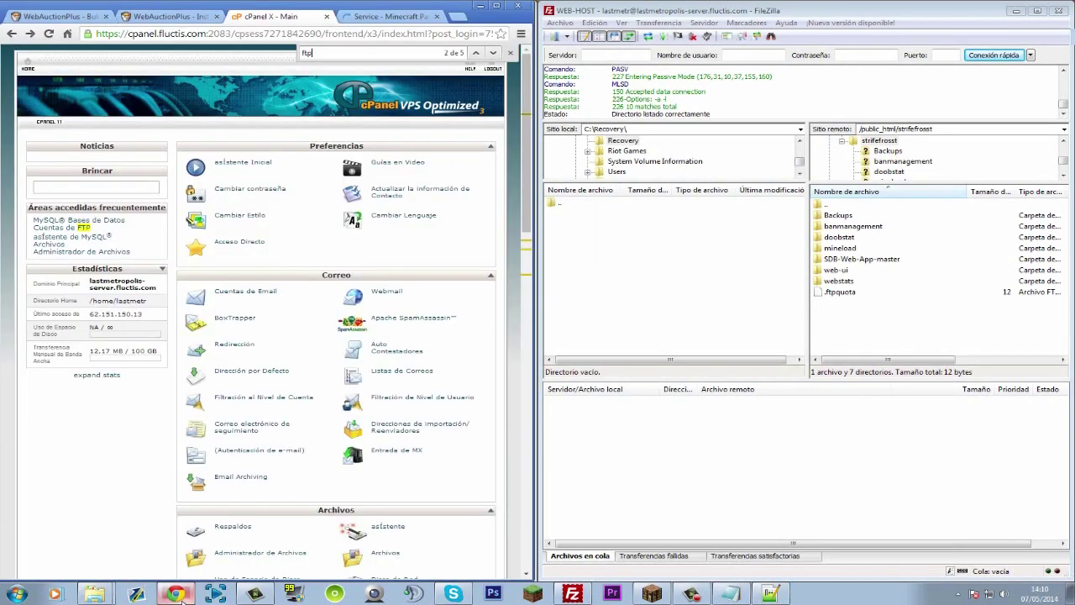
{"action": "left_click", "coordinate": [372, 24]}
{"action": "key", "text": "super+Right"}
{"action": "key", "text": "super+Right"}
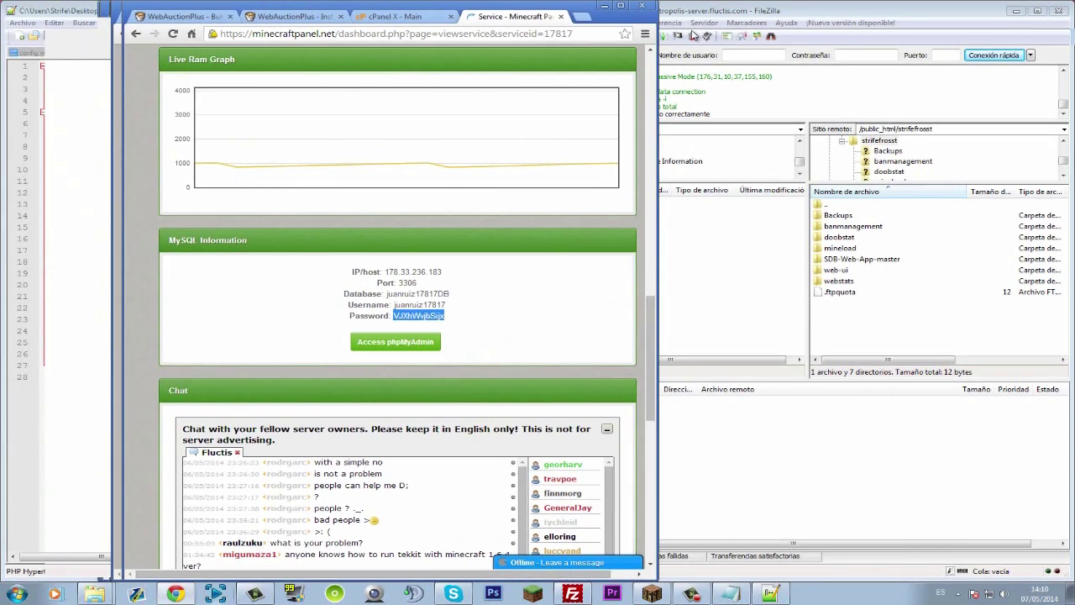
{"action": "left_click", "coordinate": [862, 317]}
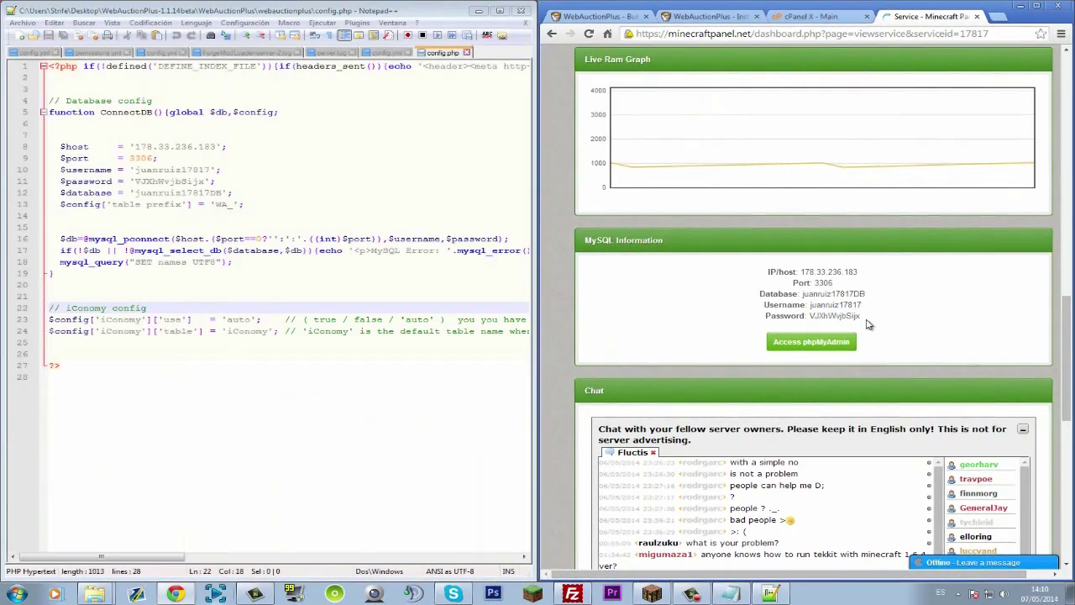
{"action": "triple_click", "coordinate": [861, 318]}
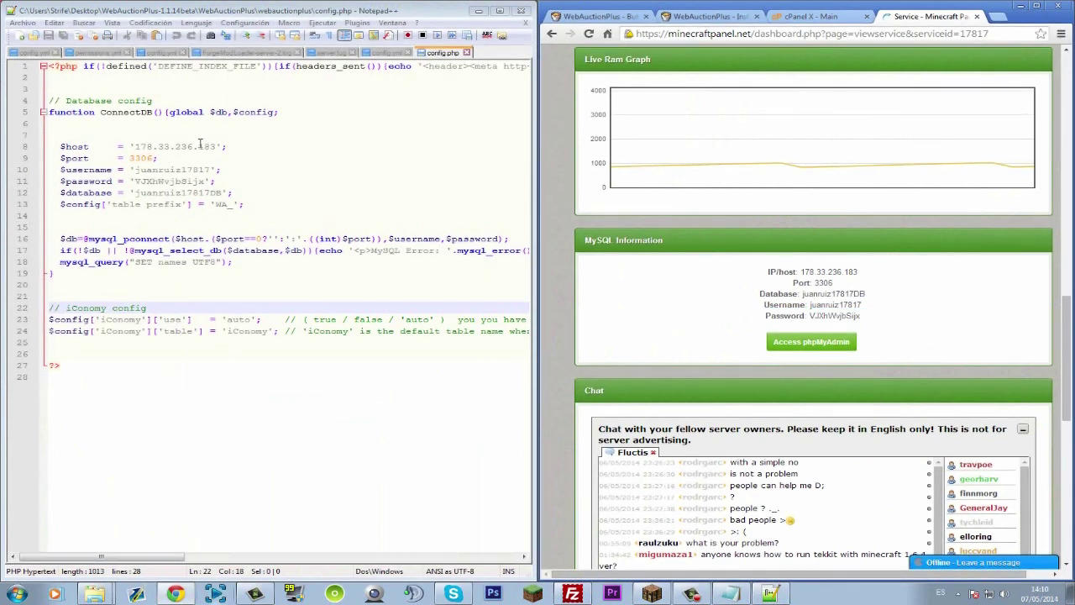
{"action": "left_click", "coordinate": [224, 148]}
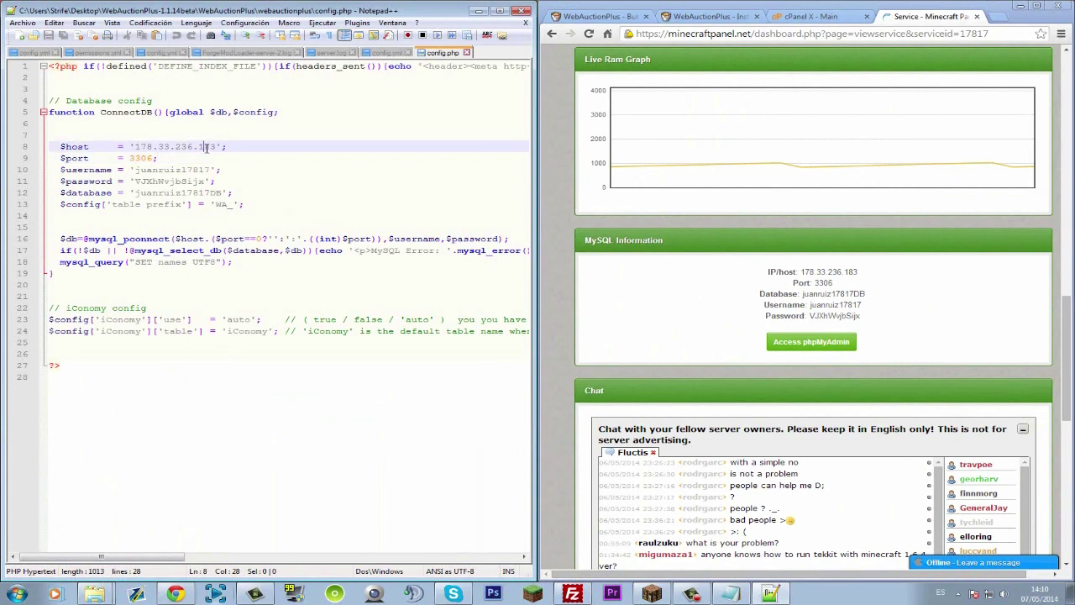
{"action": "left_click", "coordinate": [522, 10]}
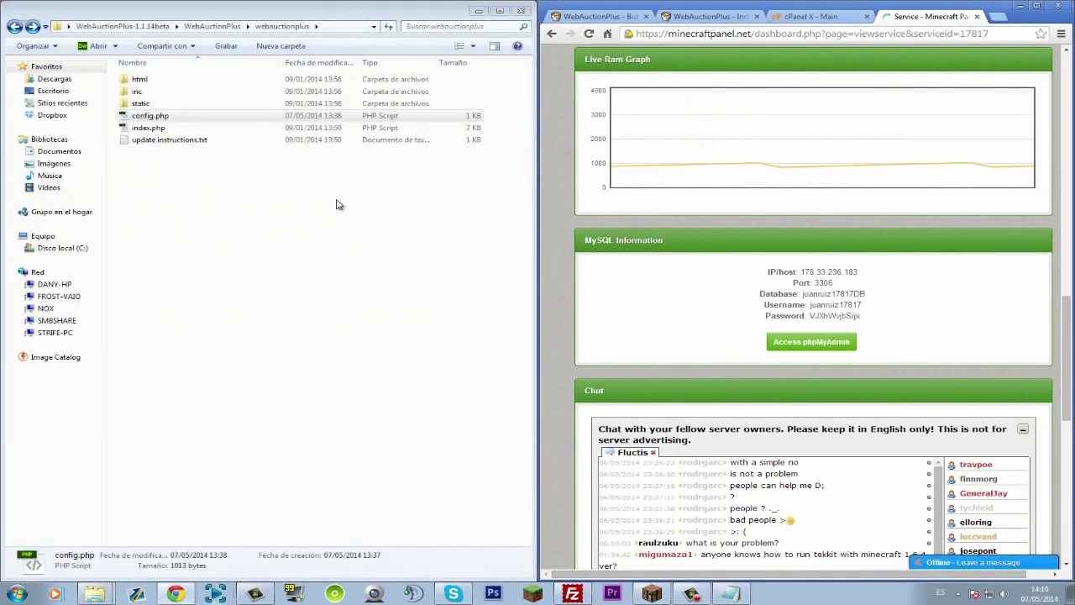
Step: Upload the local webauctionplus folder to /public_html/strifefrosst with FileZilla, and minimize FileZilla
{"action": "left_click", "coordinate": [15, 26]}
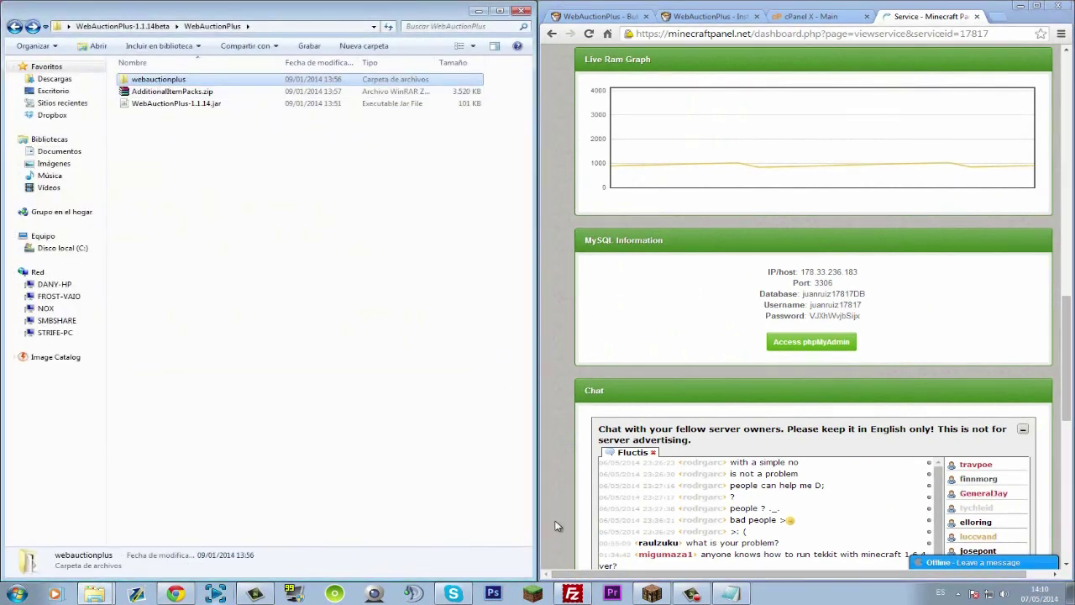
{"action": "left_click_drag", "start_coordinate": [567, 565], "coordinate": [857, 348]}
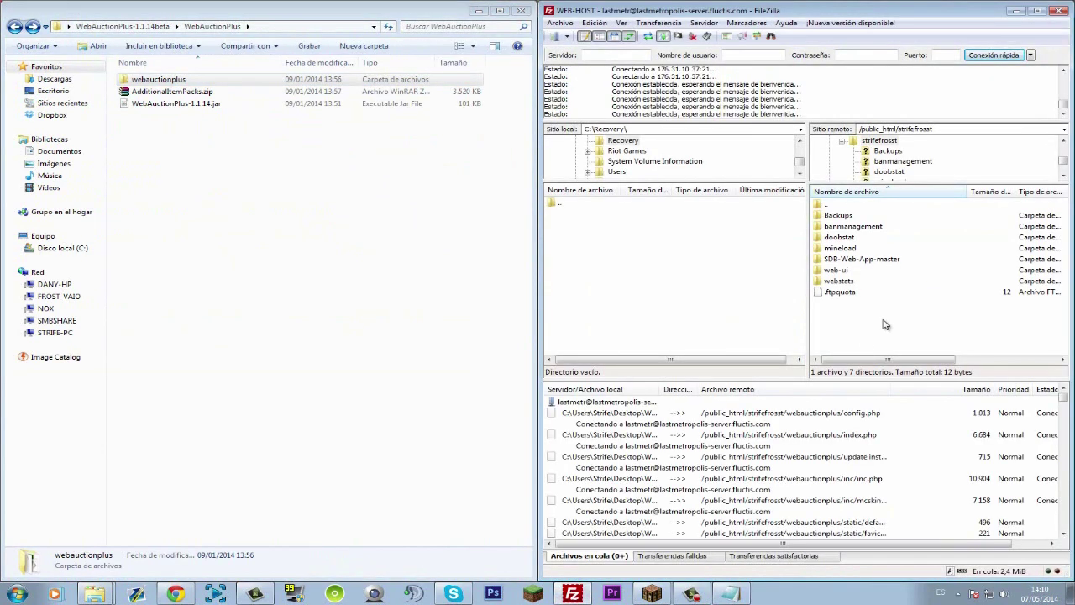
{"action": "left_click", "coordinate": [1017, 10]}
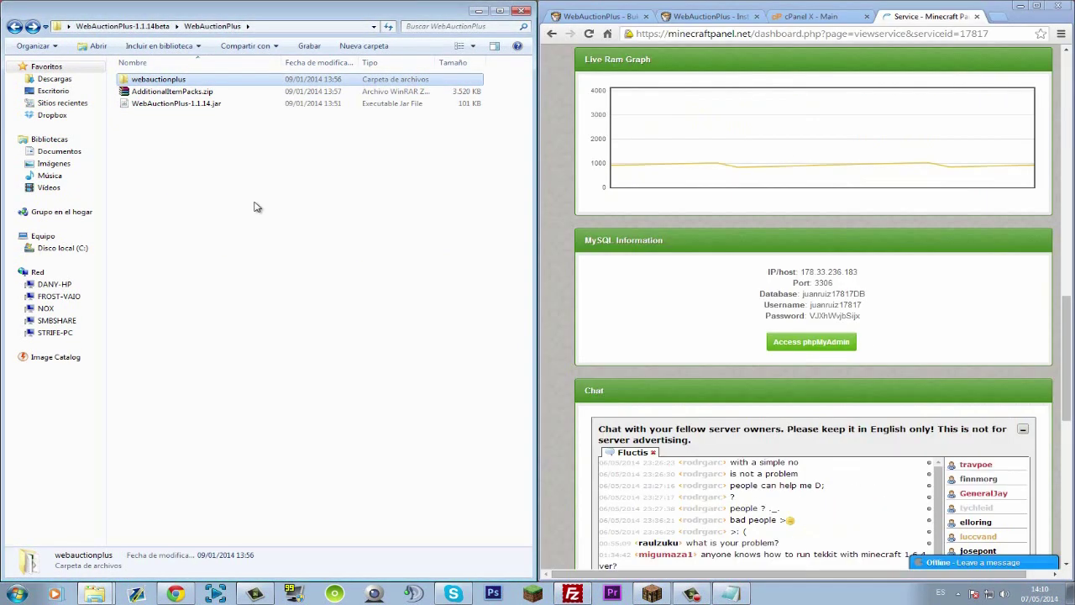
{"action": "left_click", "coordinate": [228, 137]}
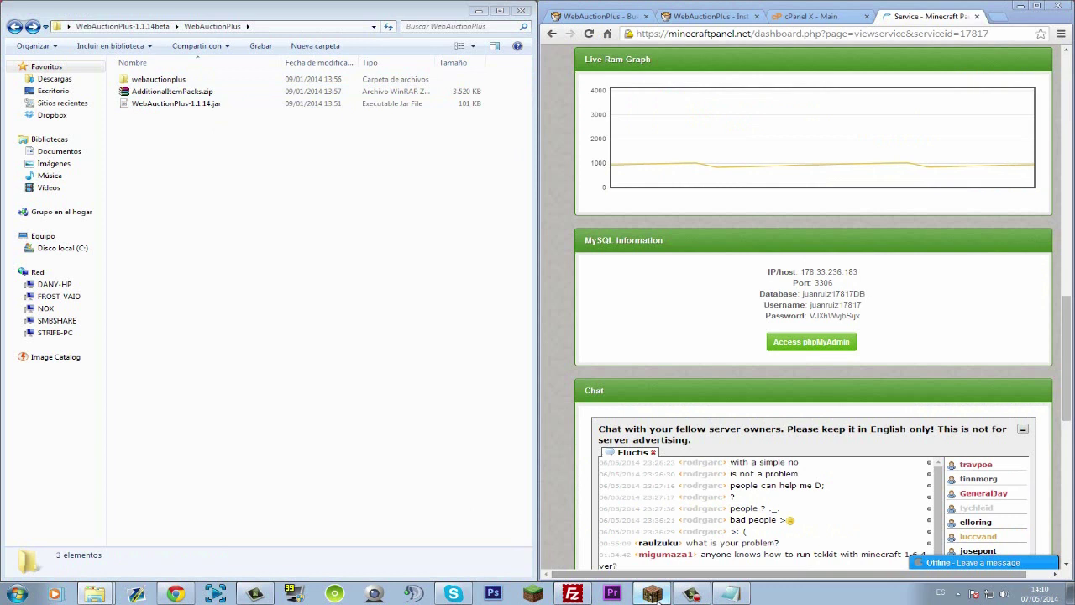
Step: Bring up the Minecraft server's plugins folder and go up to the Servidores Minecraft folder
{"action": "left_click", "coordinate": [654, 594]}
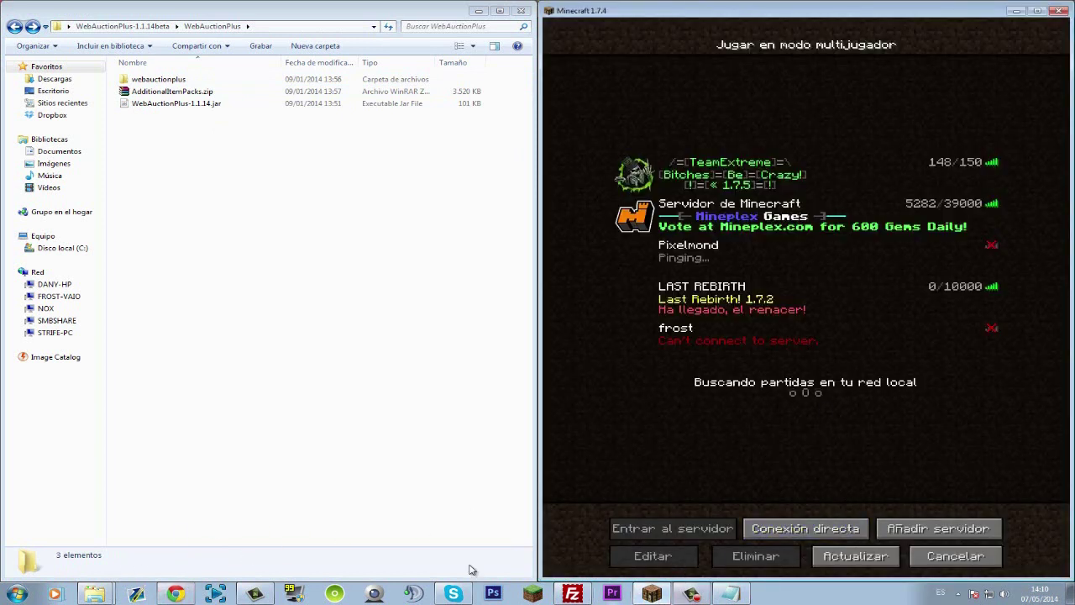
{"action": "key", "text": "alt+Tab"}
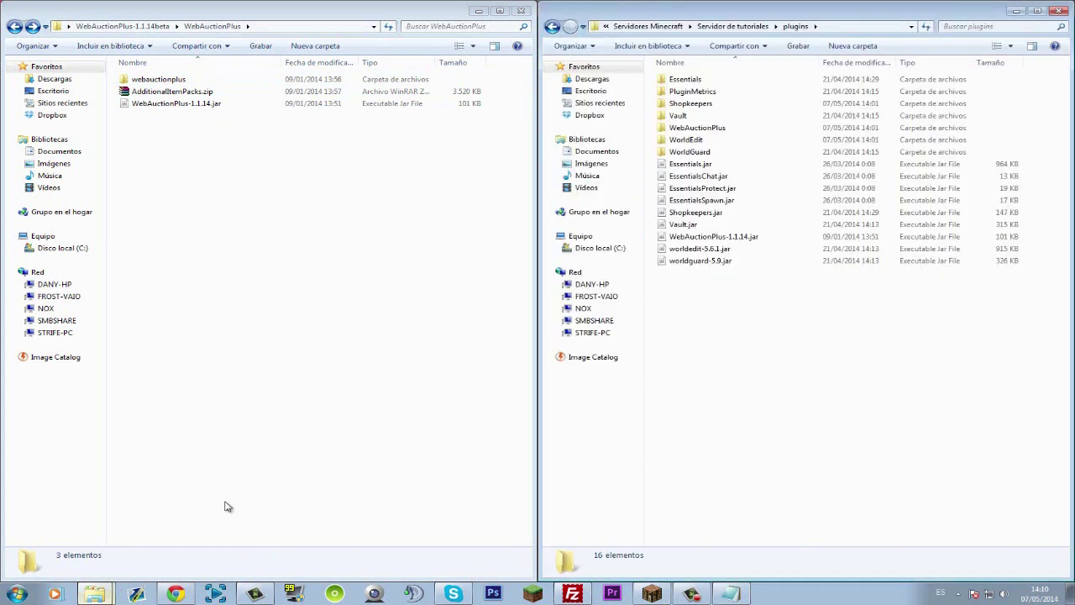
{"action": "left_click", "coordinate": [553, 28]}
{"action": "left_click", "coordinate": [552, 27]}
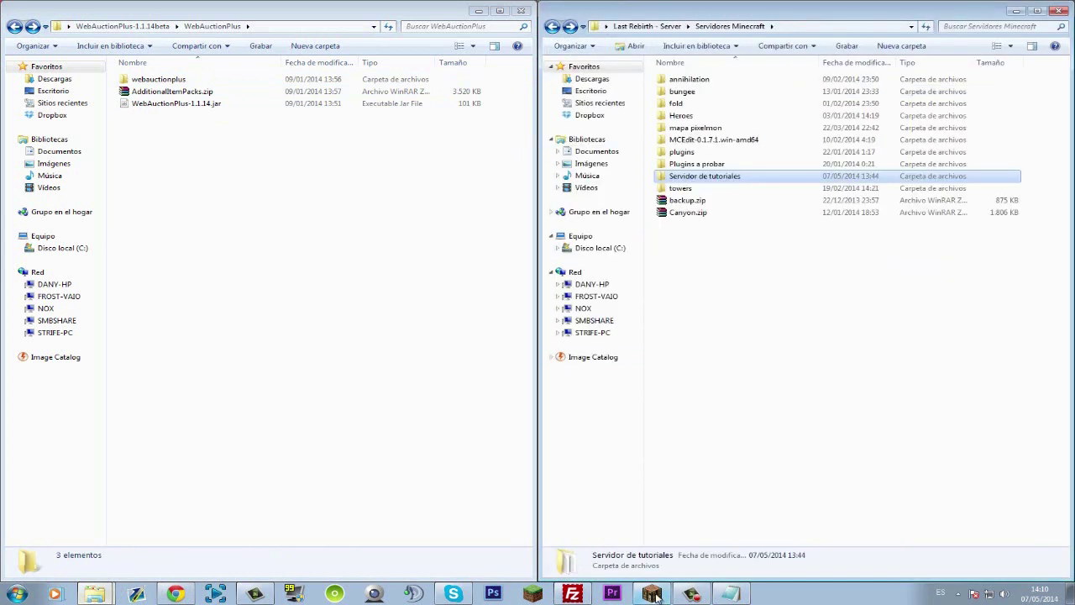
Step: Check the progress of the webauctionplus upload in FileZilla
{"action": "left_click", "coordinate": [580, 594]}
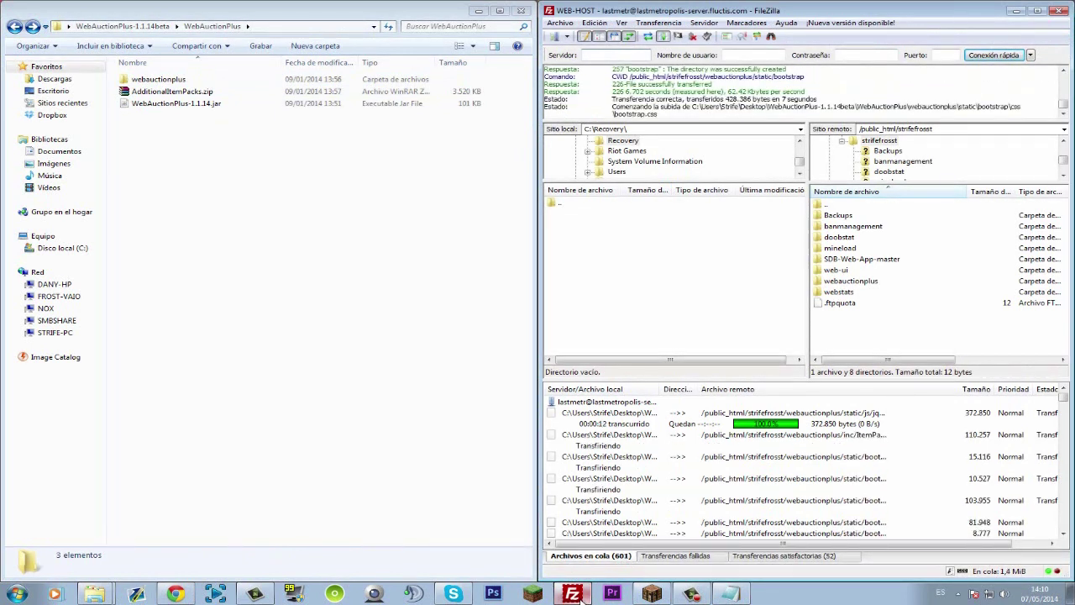
{"action": "left_click", "coordinate": [580, 594]}
{"action": "left_click", "coordinate": [579, 594]}
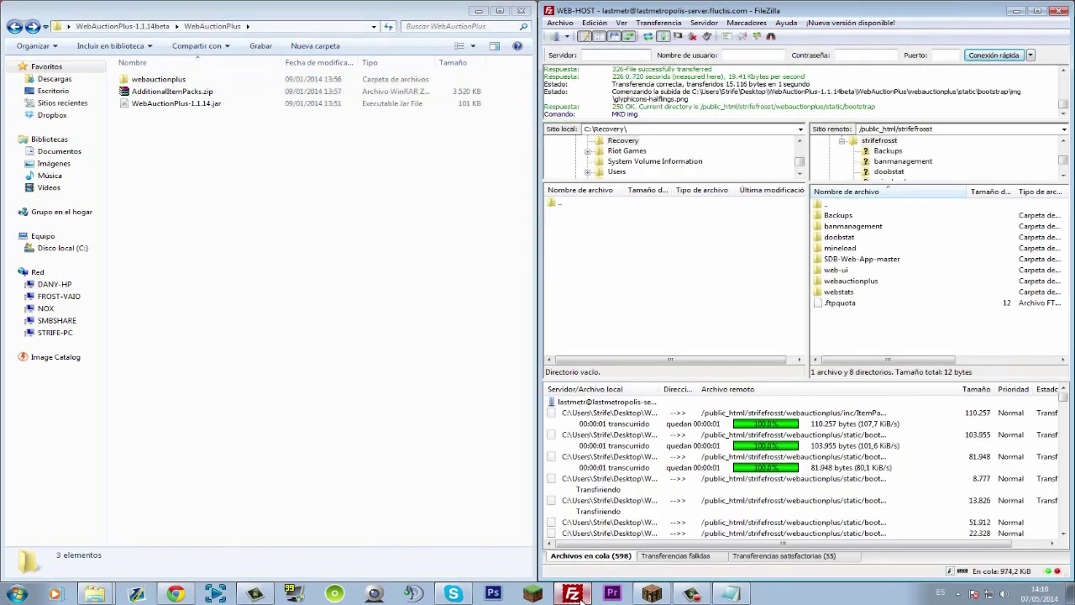
{"action": "left_click", "coordinate": [579, 594]}
{"action": "left_click", "coordinate": [837, 358]}
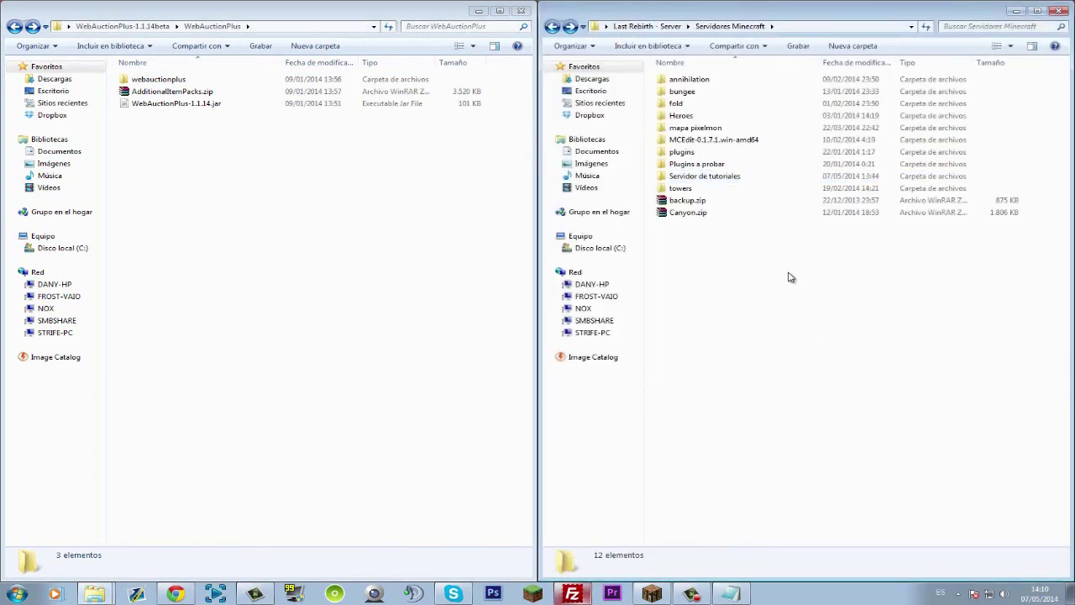
{"action": "left_click", "coordinate": [552, 28]}
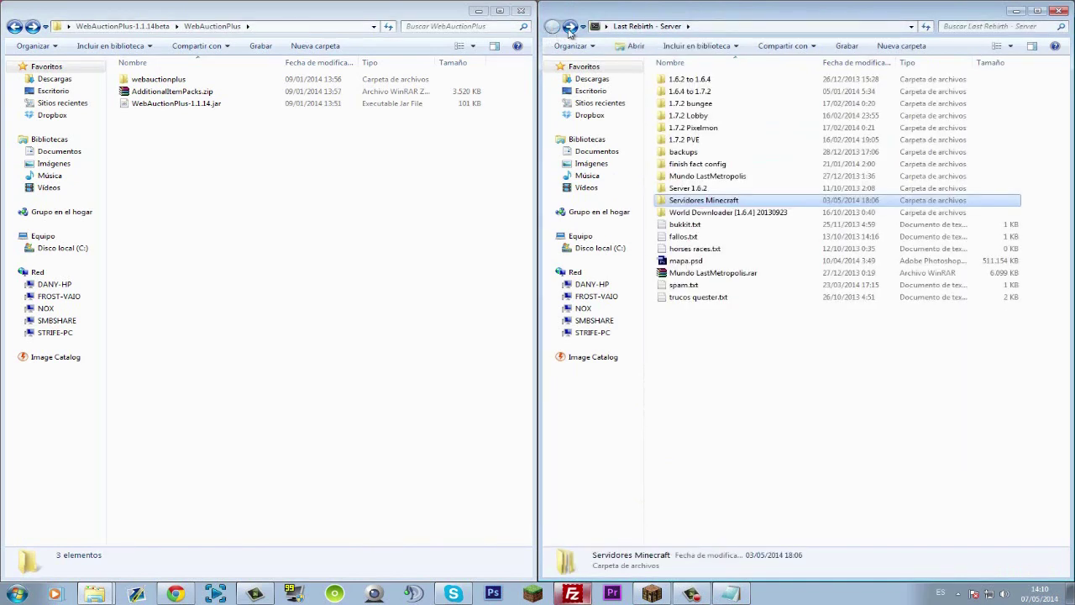
{"action": "left_click", "coordinate": [569, 28]}
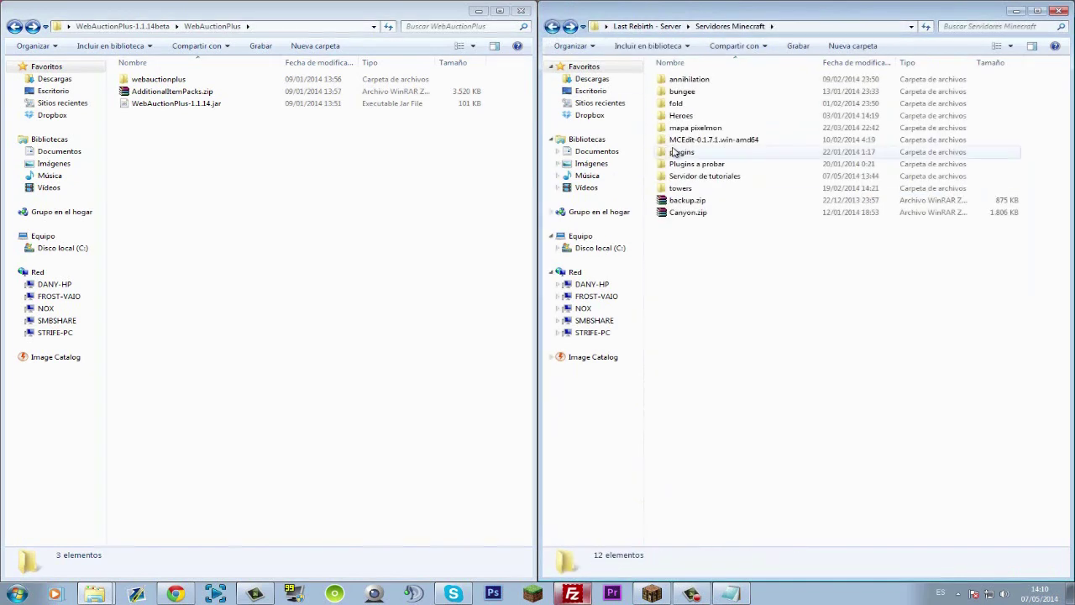
Step: Run server.bat from the Servidor de tutoriales folder and check the WebAuctionPlus startup messages in the server console
{"action": "double_click", "coordinate": [709, 177]}
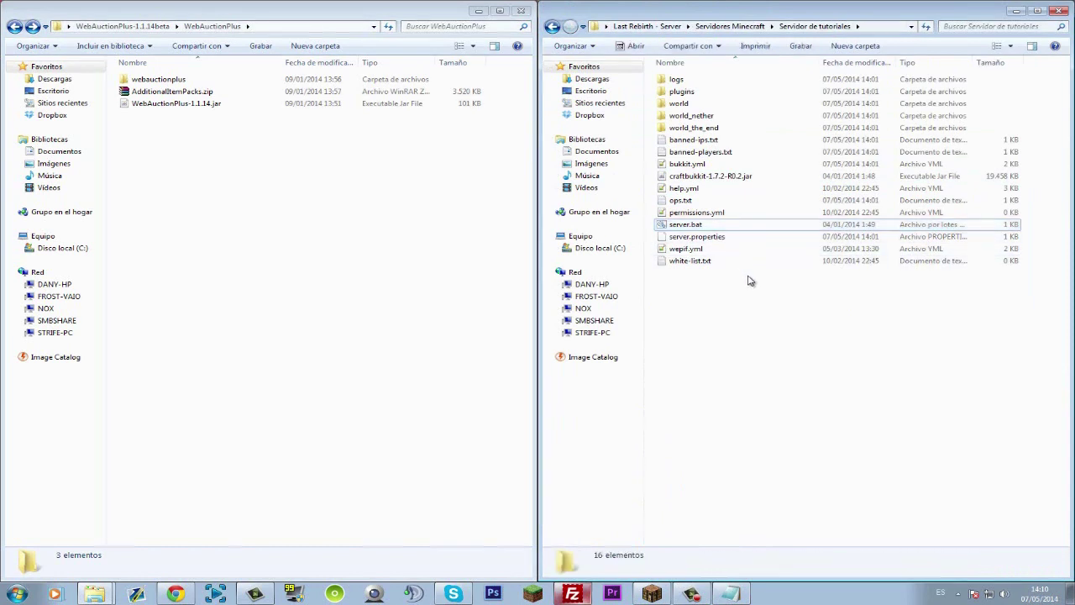
{"action": "double_click", "coordinate": [722, 225]}
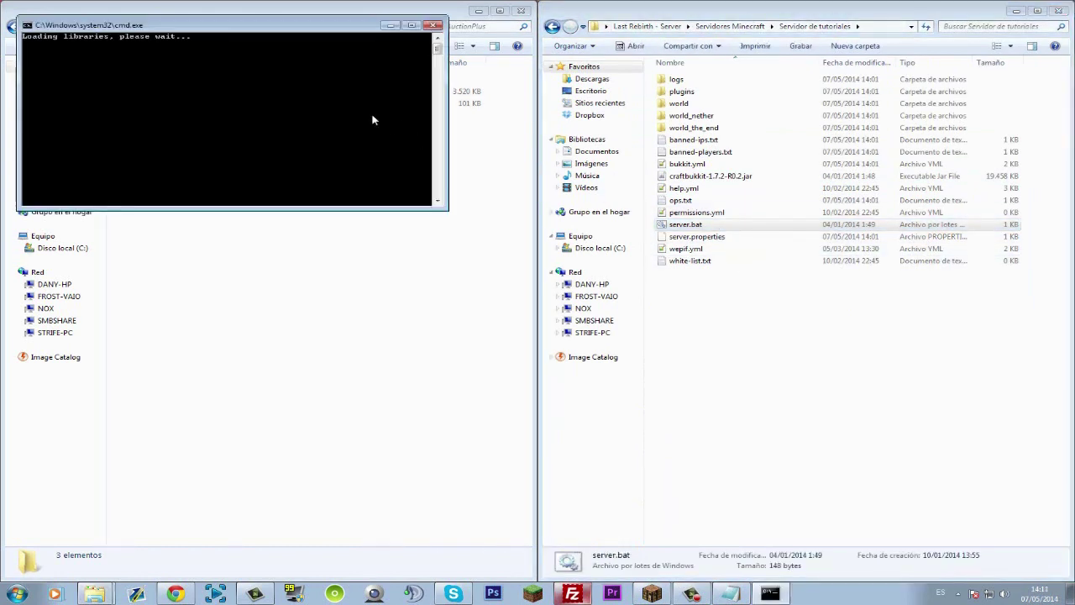
{"action": "left_click_drag", "start_coordinate": [335, 30], "coordinate": [456, 133]}
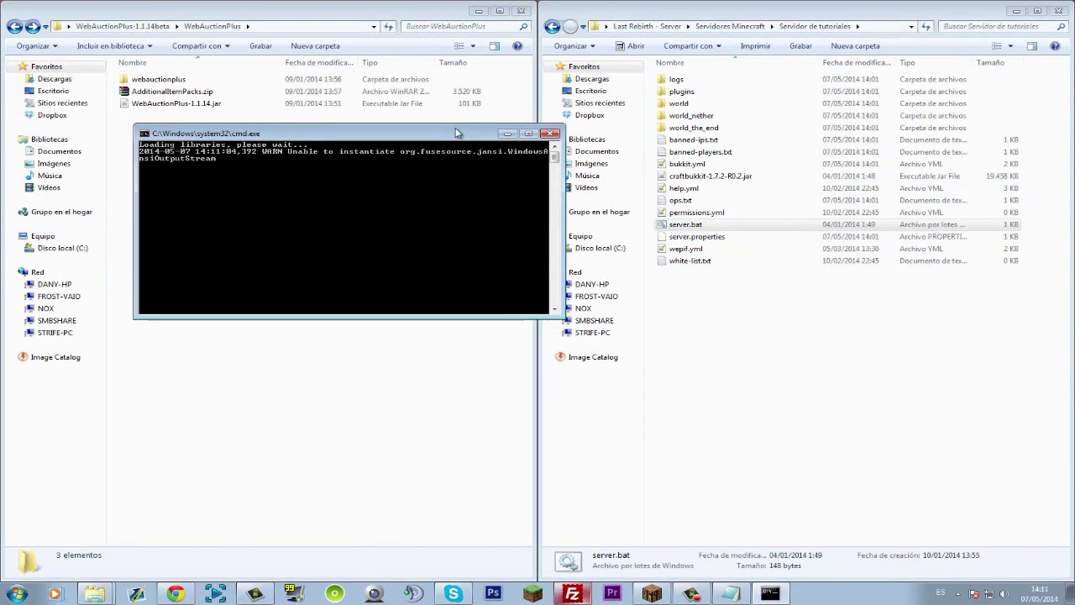
{"action": "left_click_drag", "start_coordinate": [456, 133], "coordinate": [421, 141]}
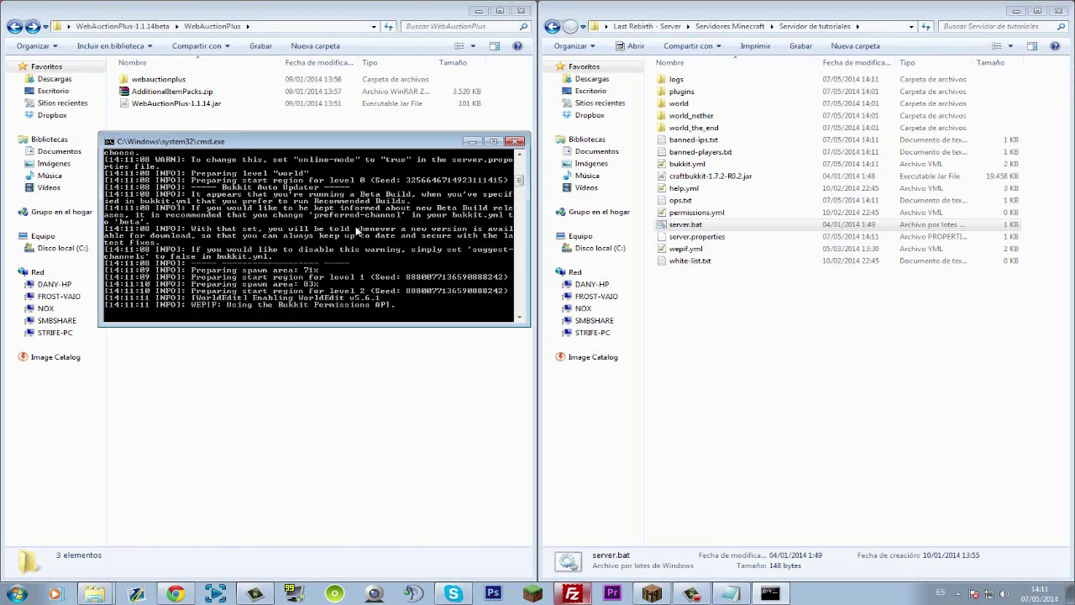
{"action": "scroll", "coordinate": [309, 250], "scroll_direction": "up", "scroll_amount": 10}
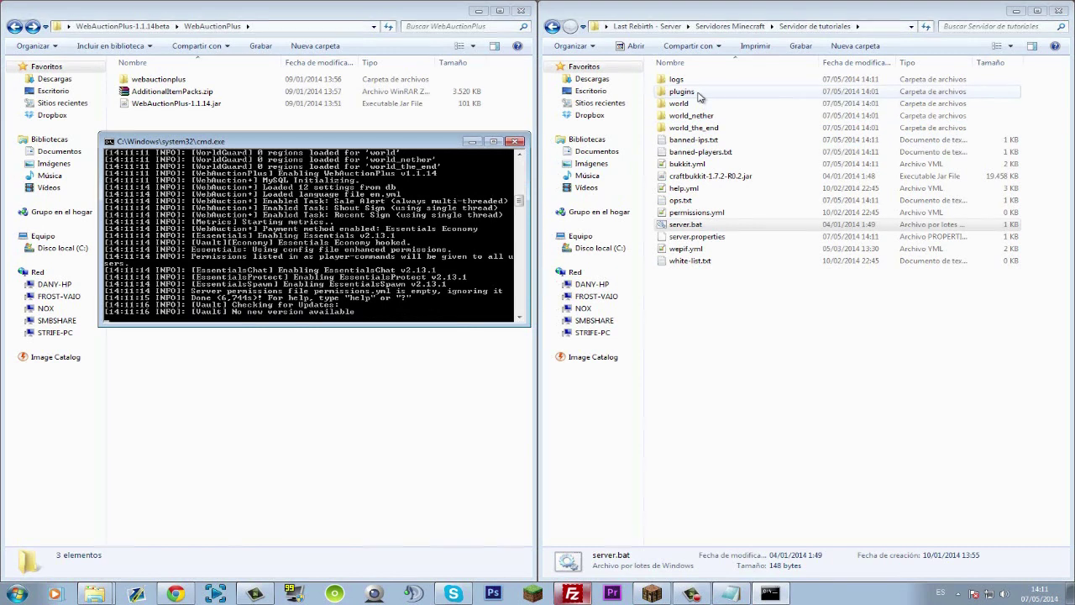
Step: Switch to Chrome and look through the WebAuctionPlus plugin page on dev.bukkit.org, down to its demo site links
{"action": "left_click", "coordinate": [175, 592]}
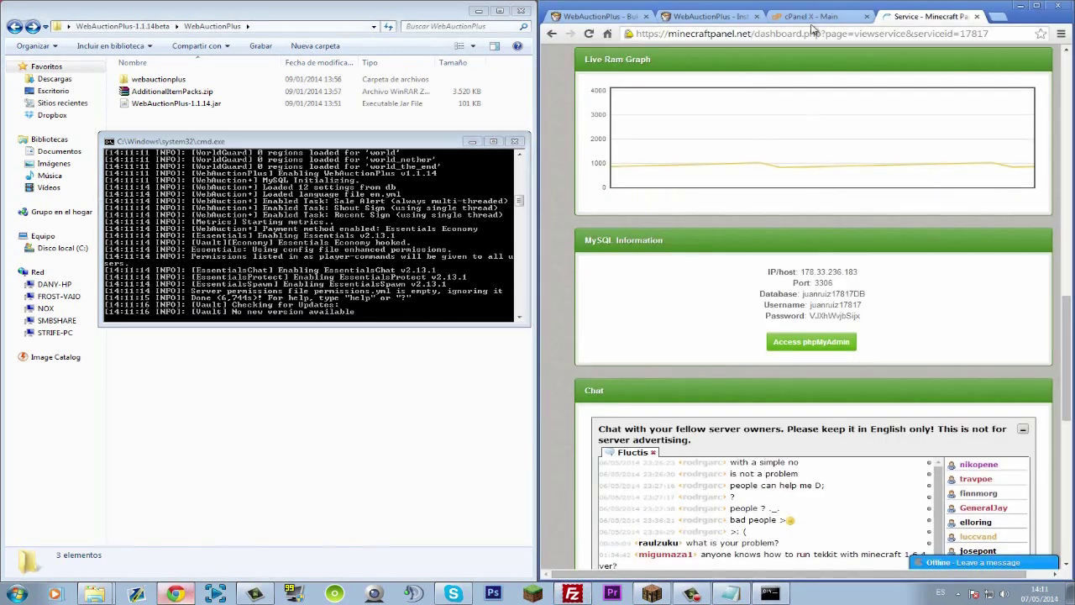
{"action": "left_click", "coordinate": [598, 16]}
{"action": "scroll", "coordinate": [663, 275], "scroll_direction": "up", "scroll_amount": 10}
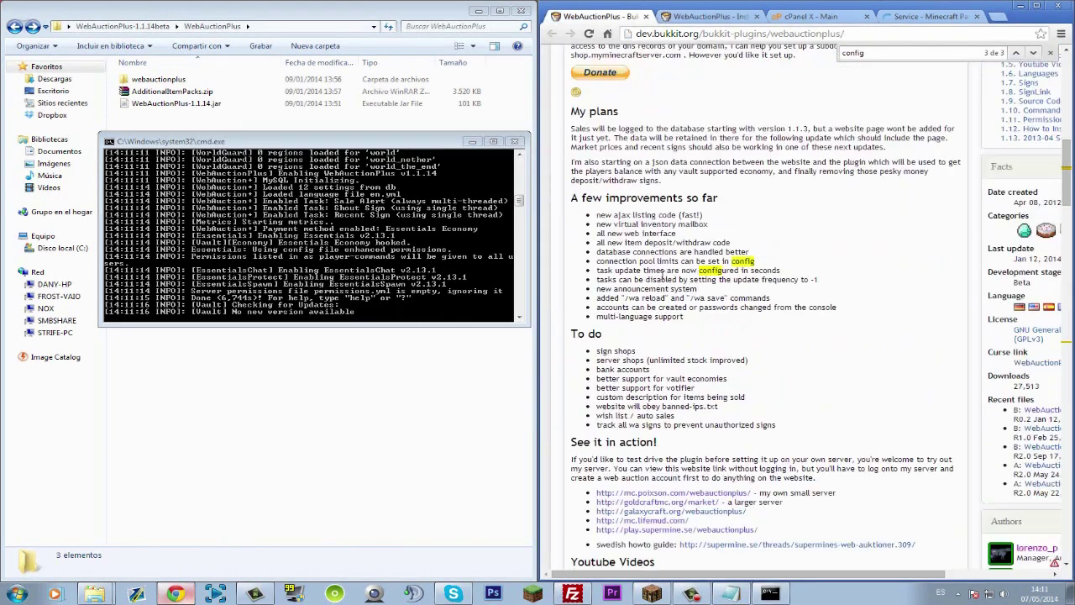
{"action": "scroll", "coordinate": [663, 274], "scroll_direction": "up", "scroll_amount": 4}
{"action": "scroll", "coordinate": [719, 179], "scroll_direction": "down", "scroll_amount": 8}
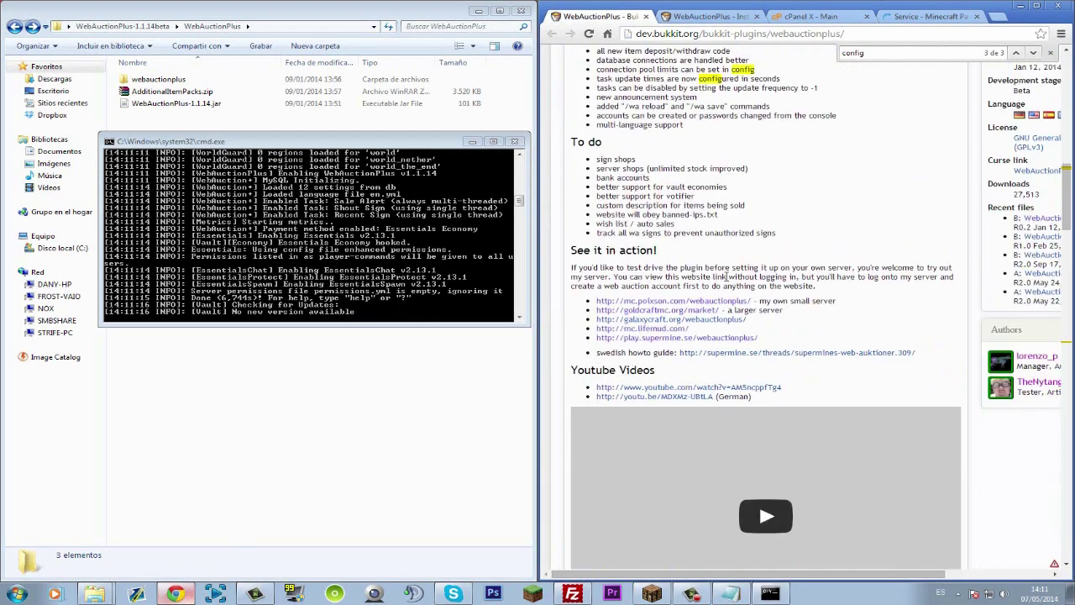